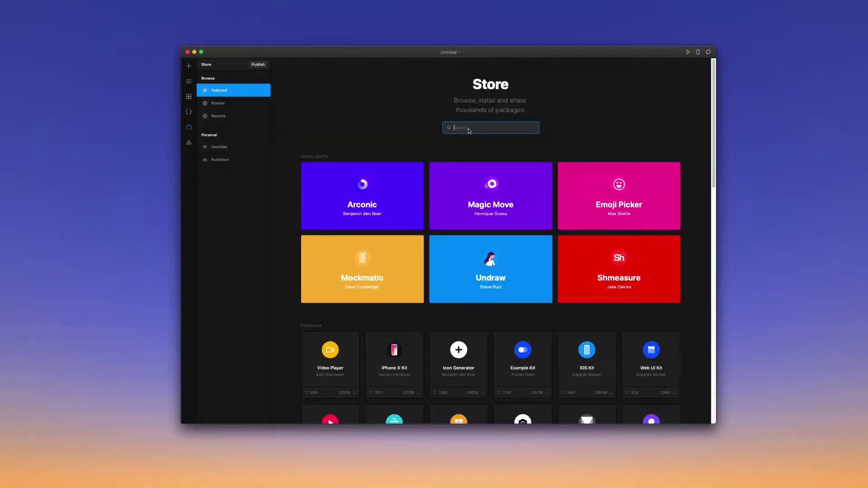
# Search the Store for 'Table' and open the Stateful Grid author's package page
pyautogui.write('Table')
pyautogui.press('Return')
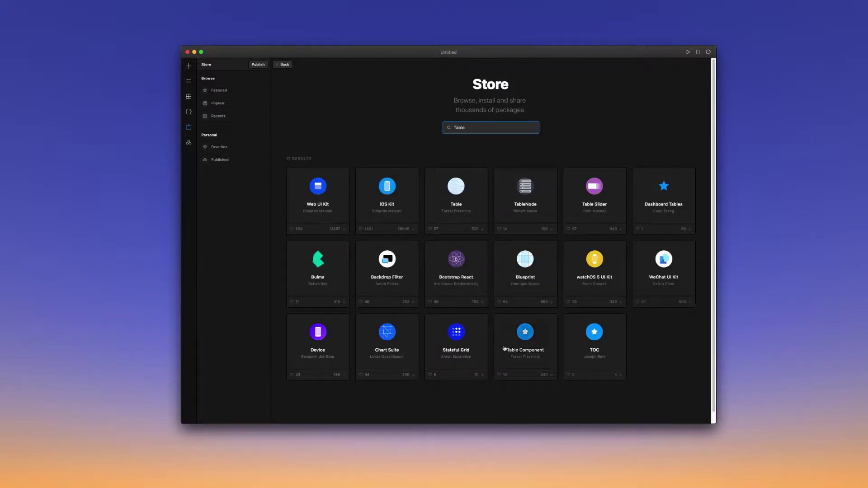
pyautogui.click(464, 335)
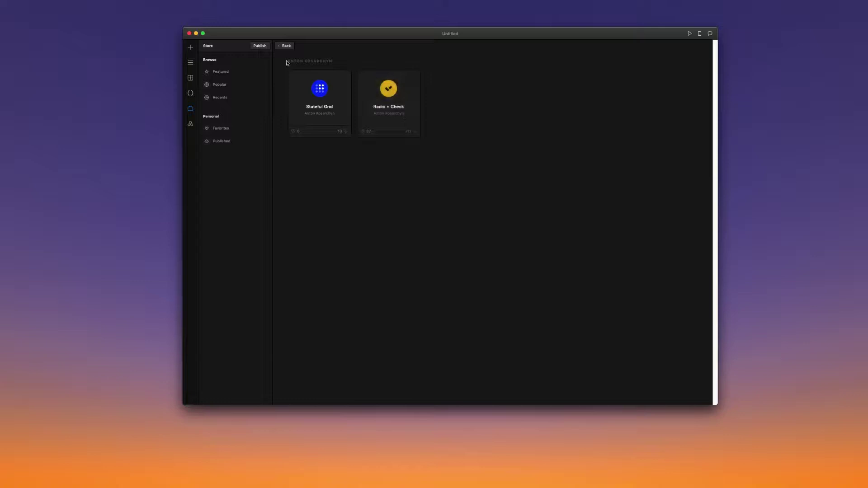
# Open Stateful Grid 1.1.0 and read its README from states and options to the API table
pyautogui.click(319, 97)
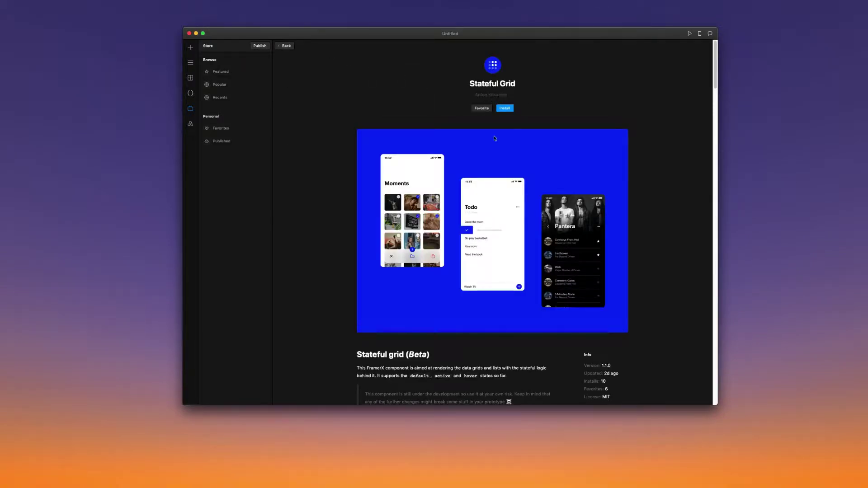
pyautogui.scroll(-5, 495, 139)
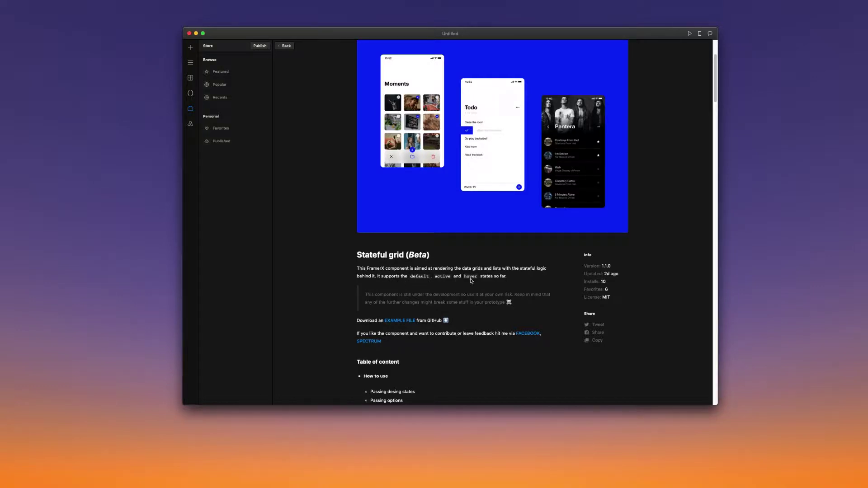
pyautogui.scroll(-1, 490, 279)
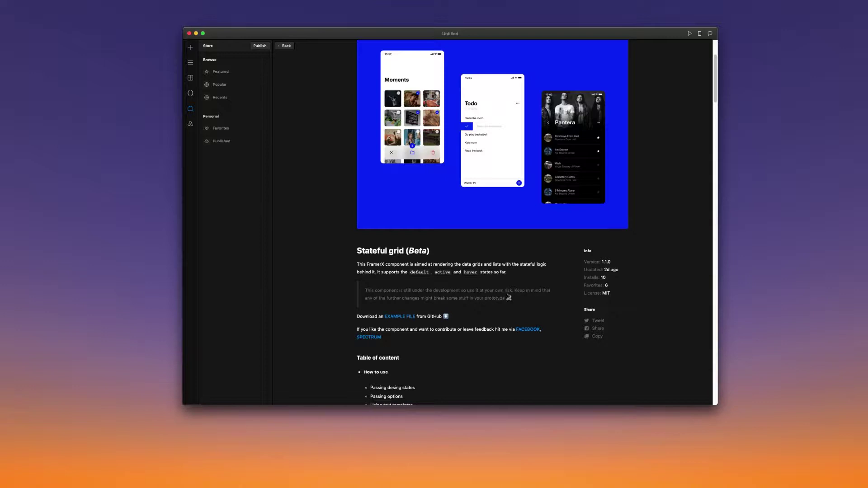
pyautogui.scroll(-3, 502, 299)
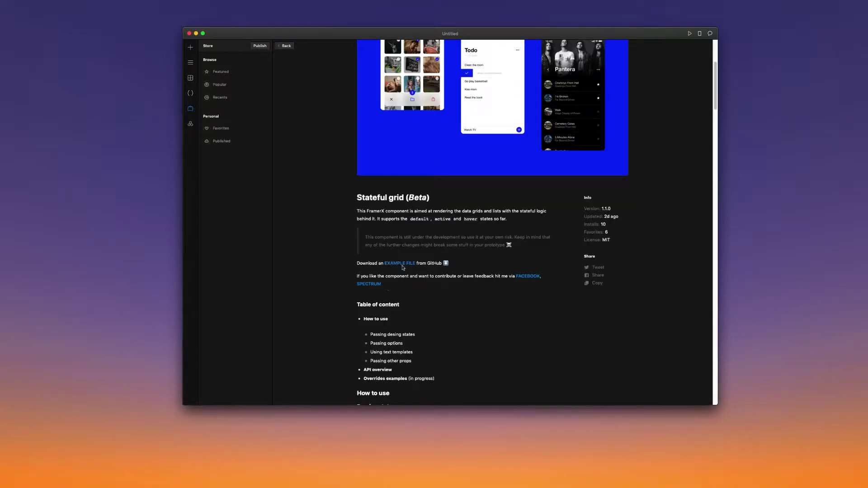
pyautogui.scroll(-10, 402, 285)
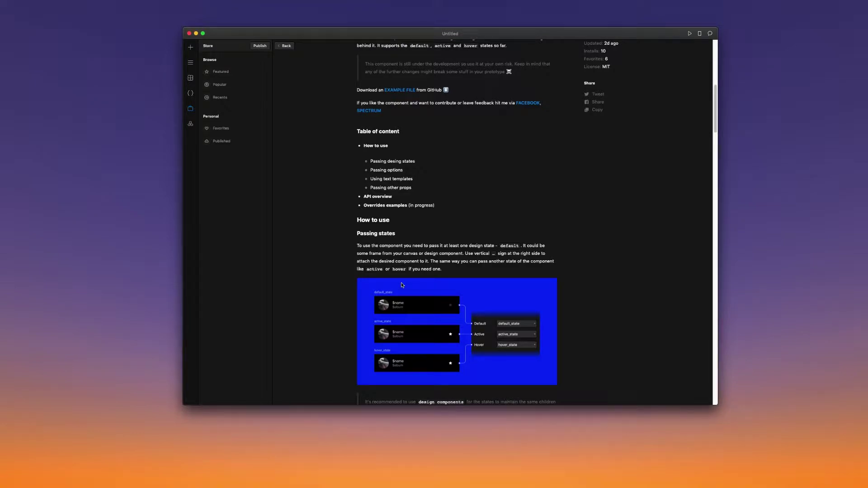
pyautogui.scroll(-10, 401, 285)
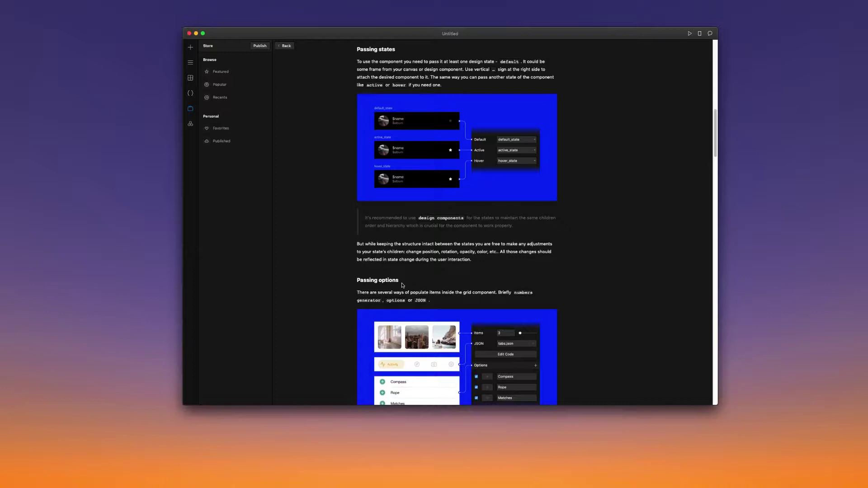
pyautogui.scroll(-3, 402, 284)
pyautogui.scroll(-8, 402, 284)
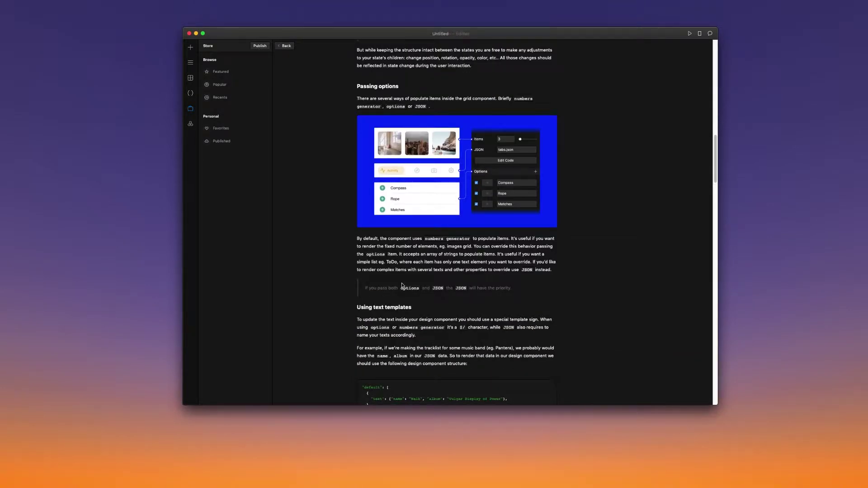
pyautogui.scroll(-7, 401, 284)
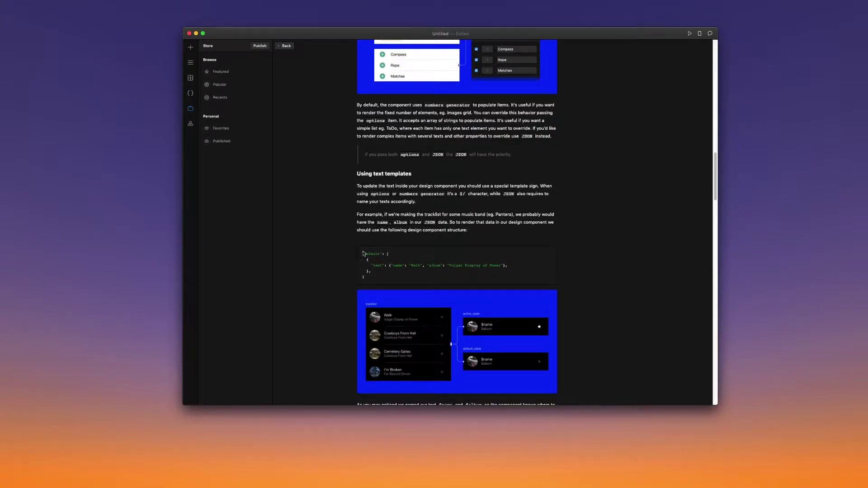
pyautogui.scroll(-11, 369, 271)
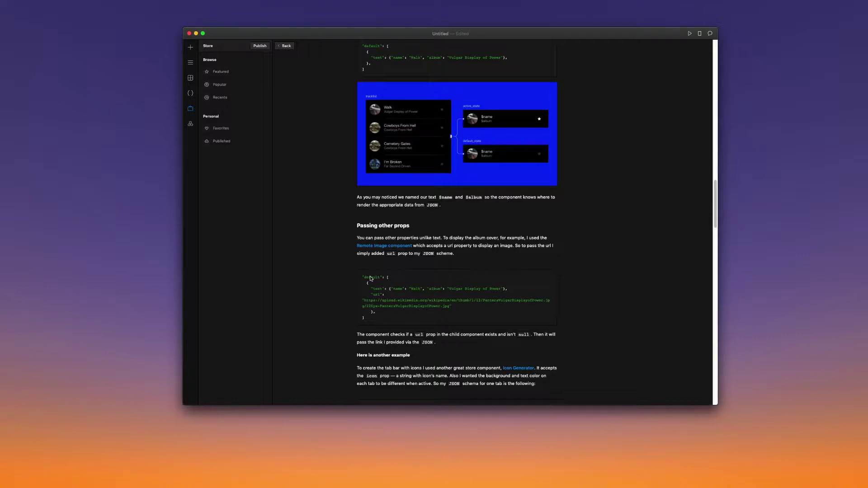
pyautogui.scroll(-20, 370, 279)
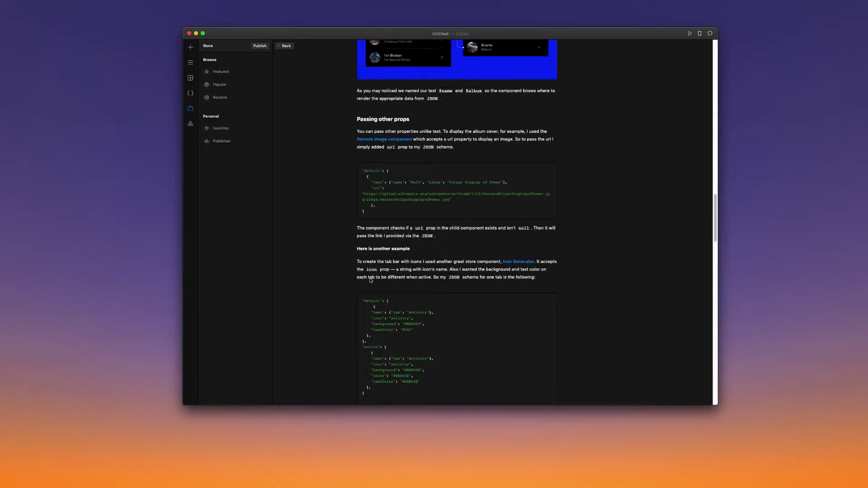
pyautogui.scroll(-15, 369, 281)
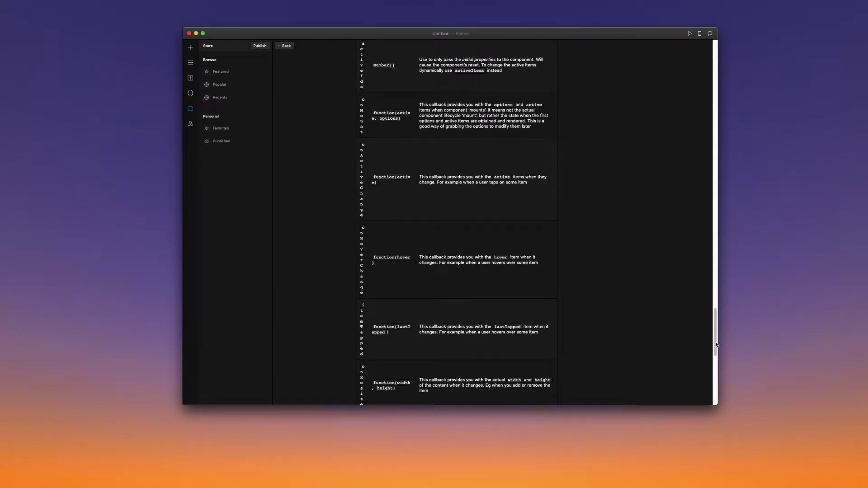
pyautogui.moveTo(716, 345); pyautogui.dragTo(672, 61)
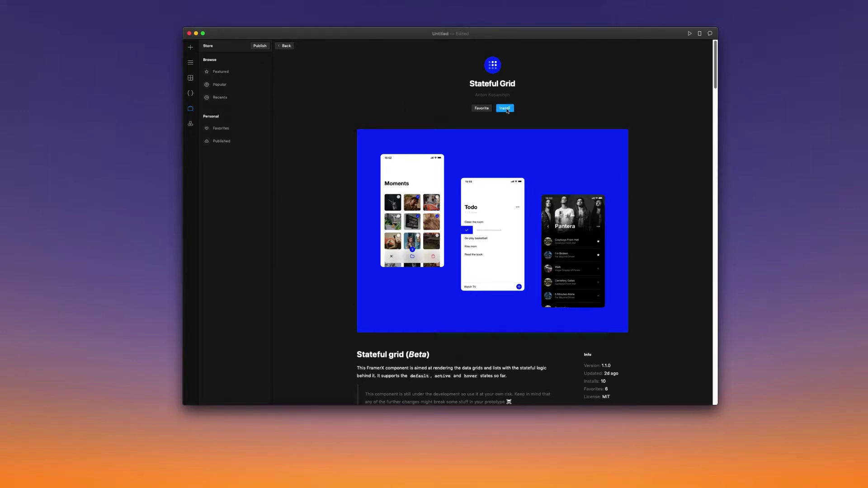
# Install Stateful Grid and add an Apple iPhone XS frame to the canvas
pyautogui.click(504, 108)
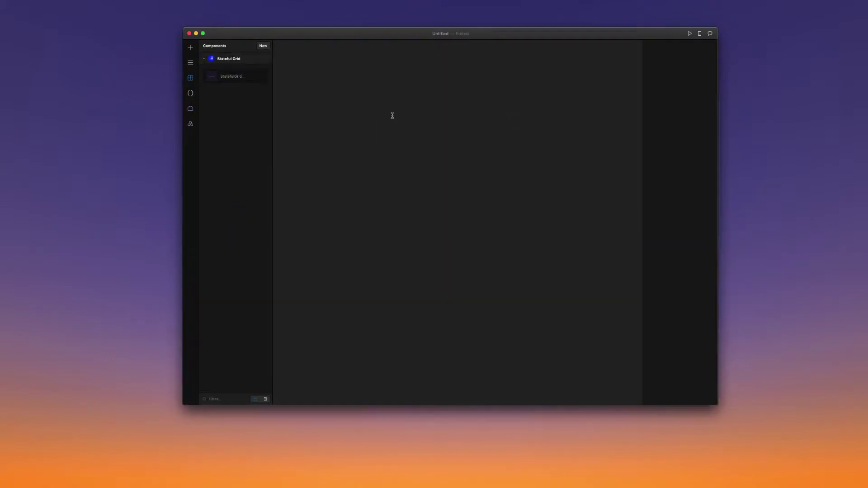
pyautogui.press('f')
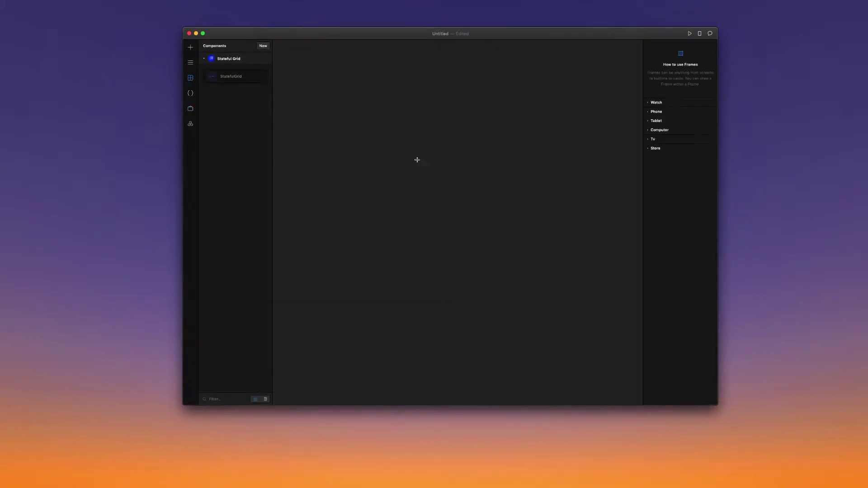
pyautogui.click(664, 113)
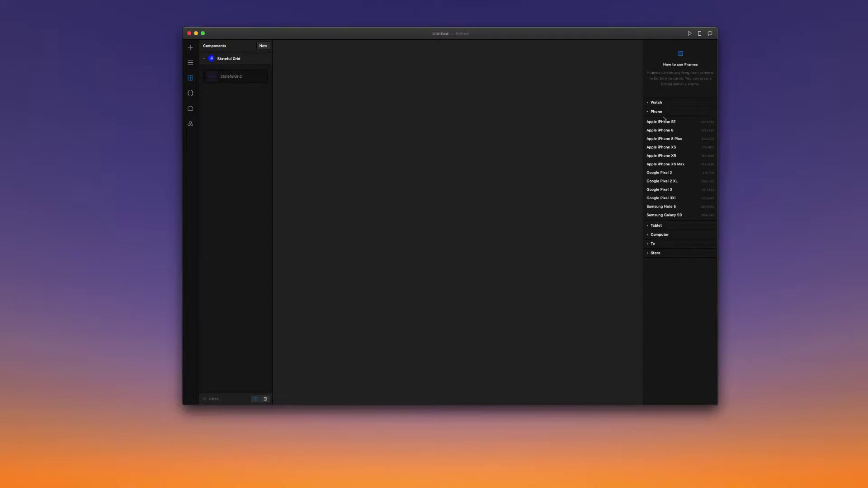
pyautogui.click(674, 150)
pyautogui.click(356, 114)
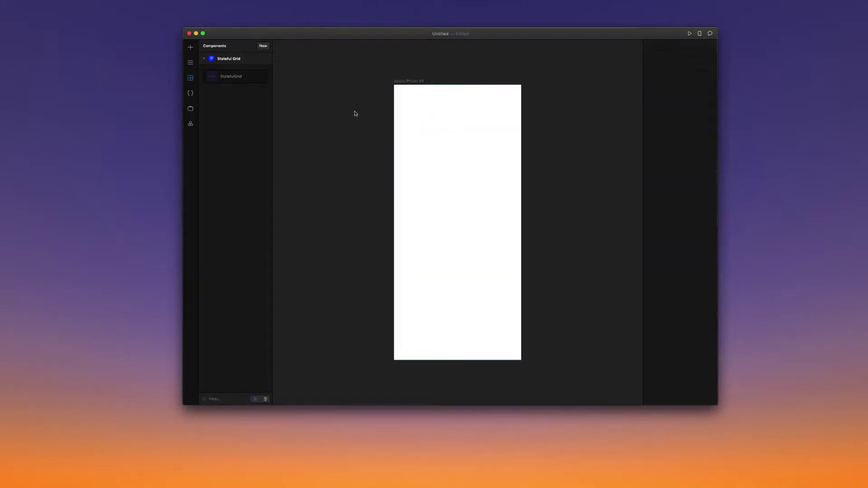
# Place a StatefulGrid component inside the iPhone frame and return to its Store page
pyautogui.moveTo(214, 73); pyautogui.dragTo(506, 249)
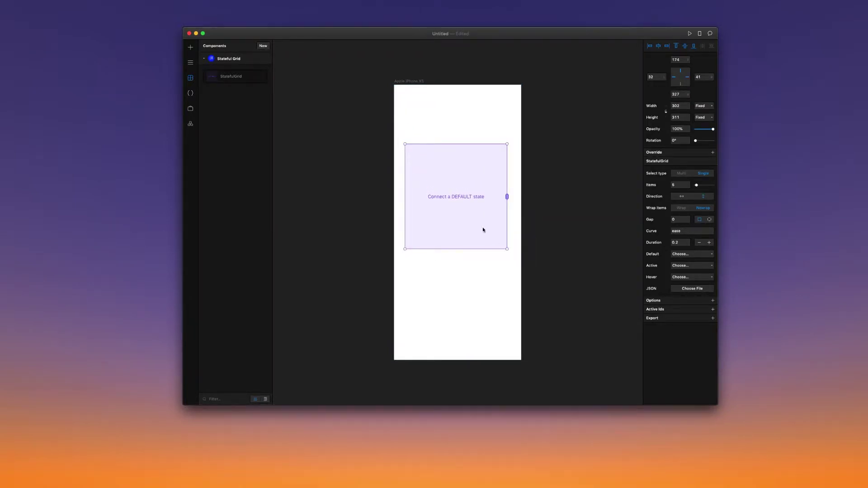
pyautogui.click(191, 94)
pyautogui.click(190, 78)
pyautogui.click(190, 108)
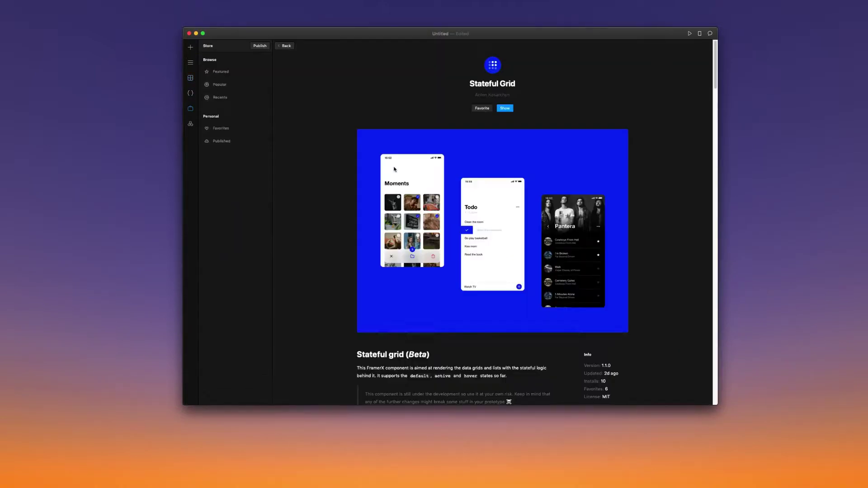
pyautogui.scroll(-5, 400, 169)
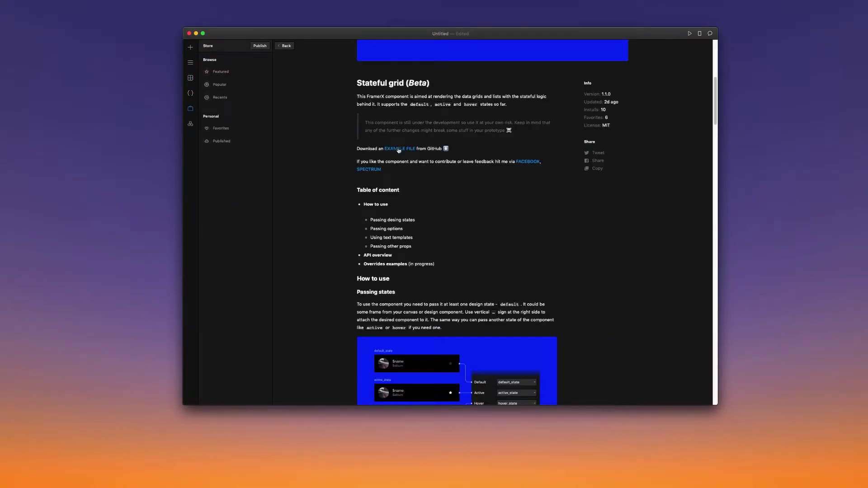
# Download the stateful-grid example repository from GitHub as a ZIP and check Downloads
pyautogui.click(401, 149)
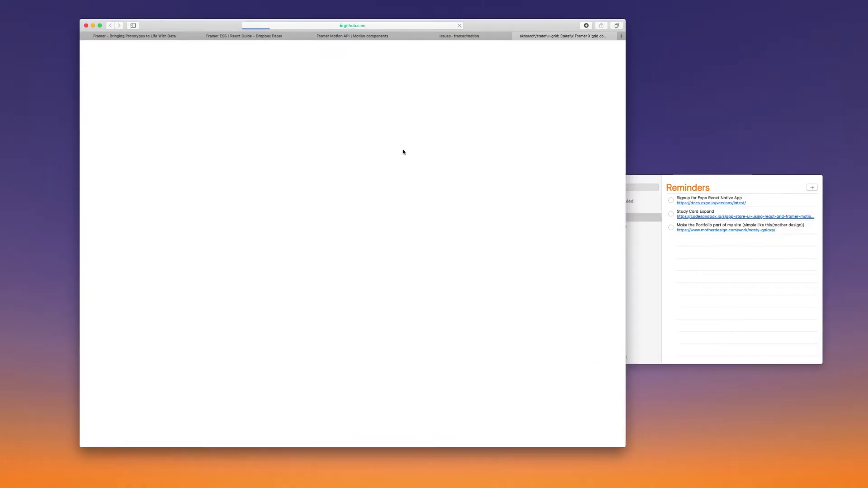
pyautogui.scroll(-4, 429, 168)
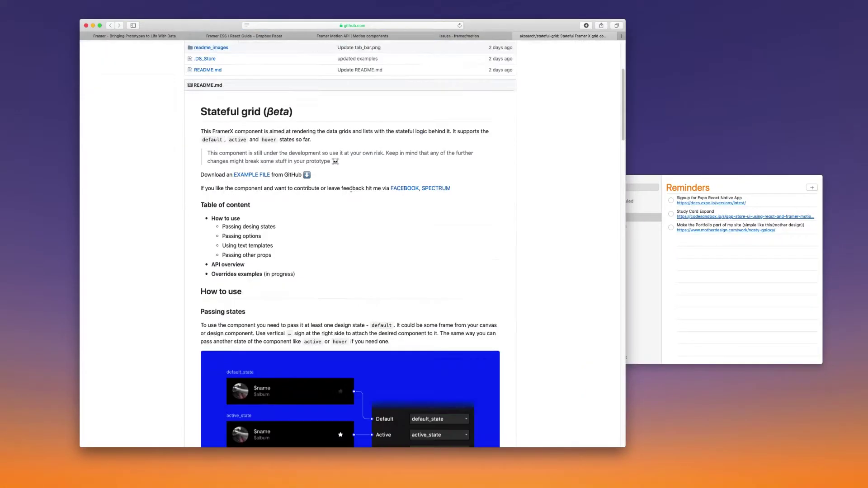
pyautogui.scroll(4, 441, 177)
pyautogui.click(497, 161)
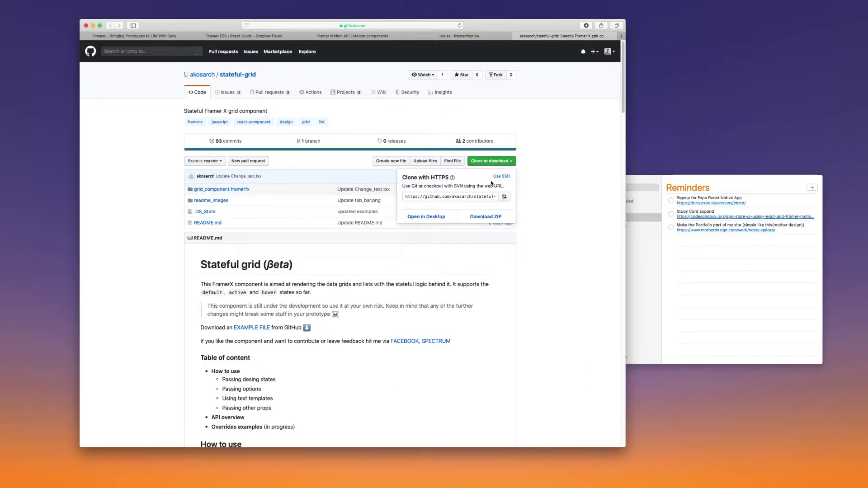
pyautogui.click(477, 219)
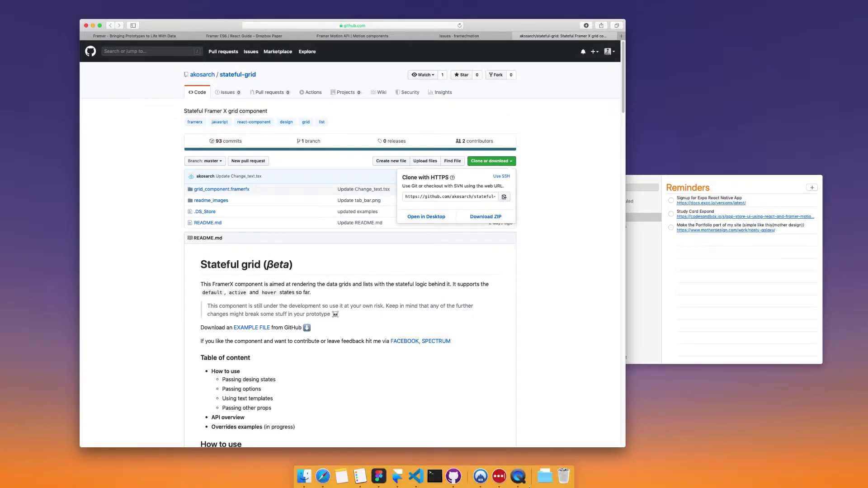
pyautogui.click(544, 474)
# Open grid_component.framerfx from stateful-grid-master, dismissing the version-control warning
pyautogui.click(541, 456)
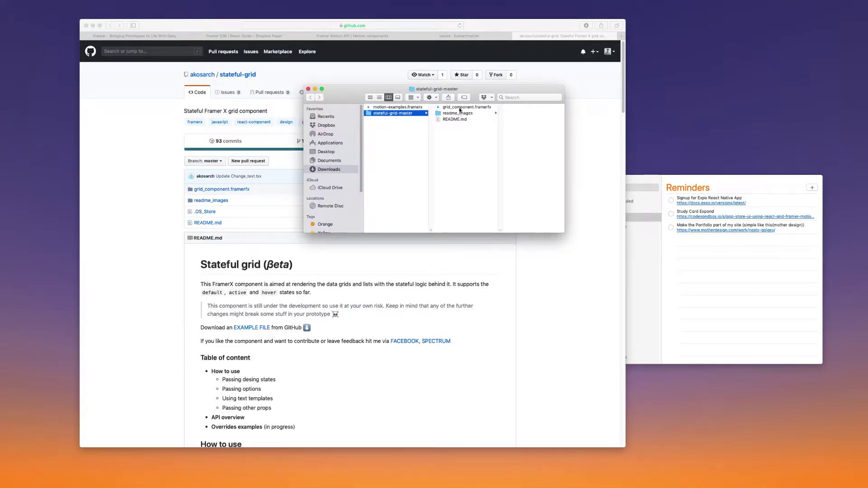
pyautogui.doubleClick(459, 108)
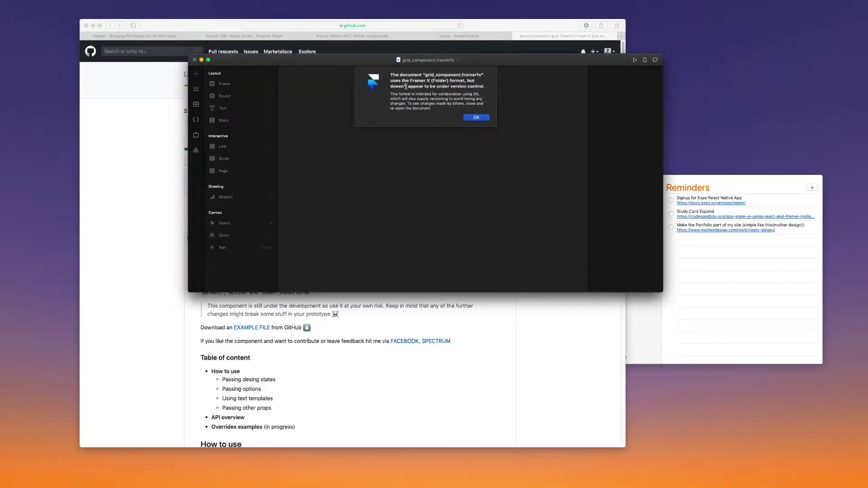
pyautogui.click(484, 117)
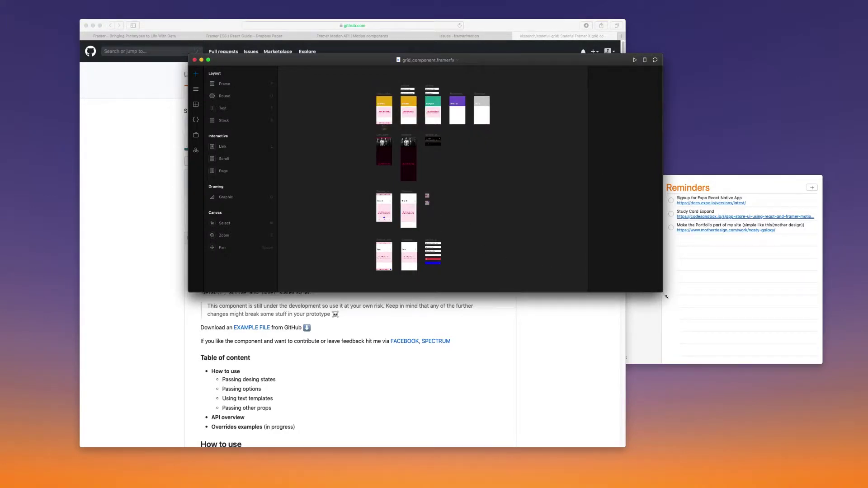
# Enlarge and reposition the window, then zoom the canvas to 100% on the Activities frames
pyautogui.moveTo(666, 297); pyautogui.dragTo(823, 476)
pyautogui.moveTo(590, 65); pyautogui.dragTo(451, 26)
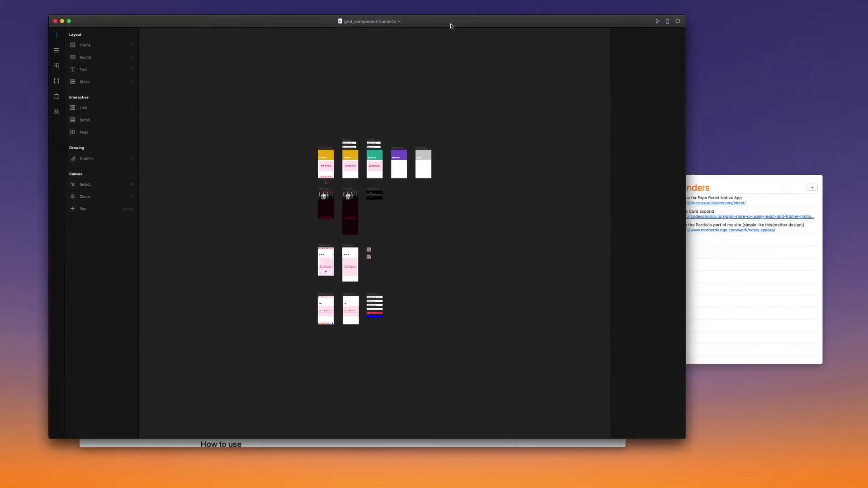
pyautogui.moveTo(690, 434); pyautogui.dragTo(783, 459)
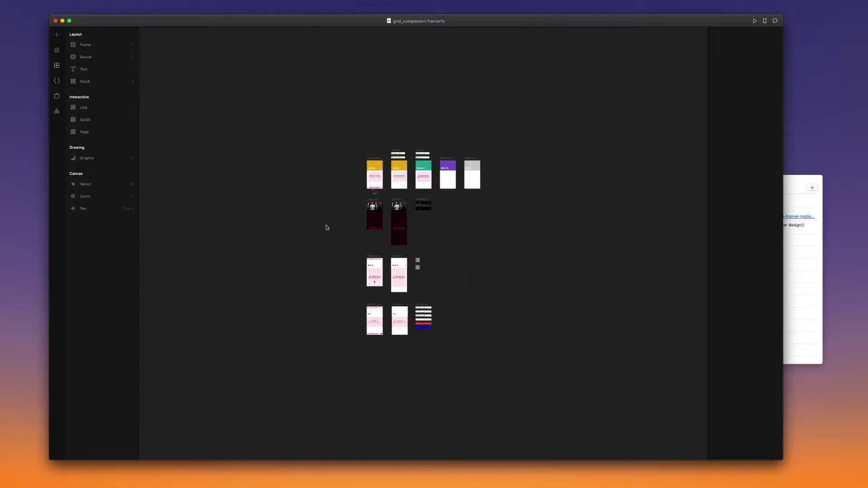
pyautogui.scroll(3, 379, 208)
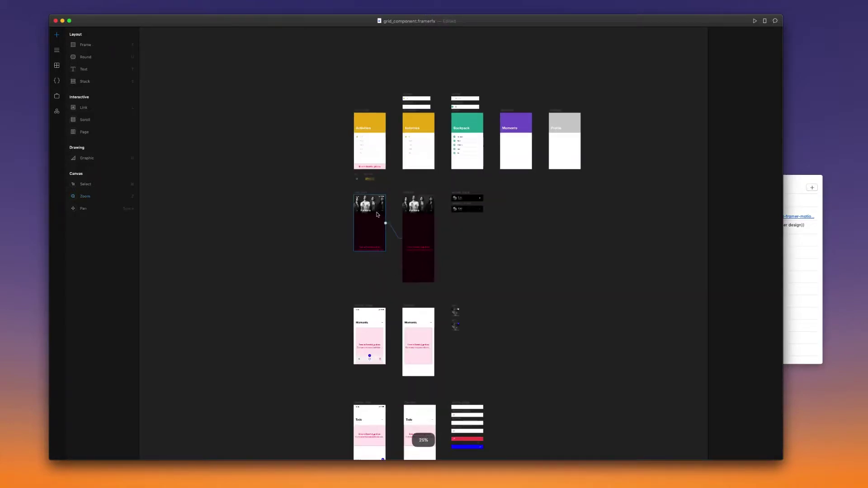
pyautogui.scroll(10, 362, 184)
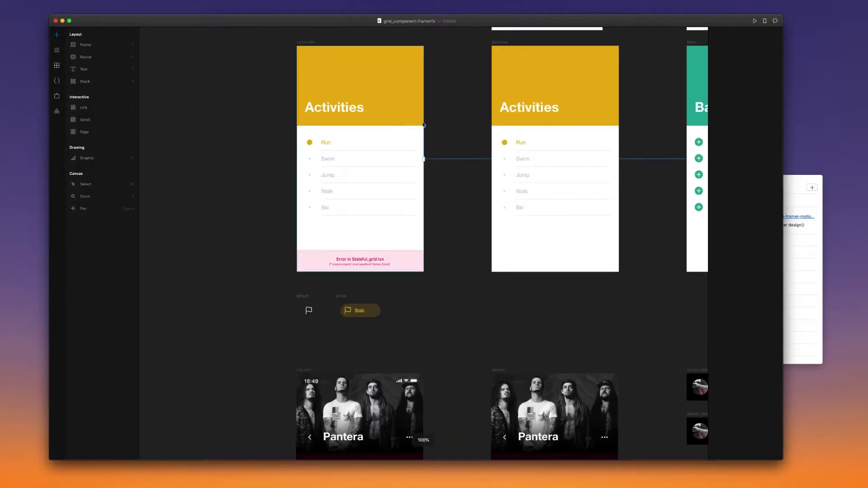
pyautogui.scroll(-3, 347, 209)
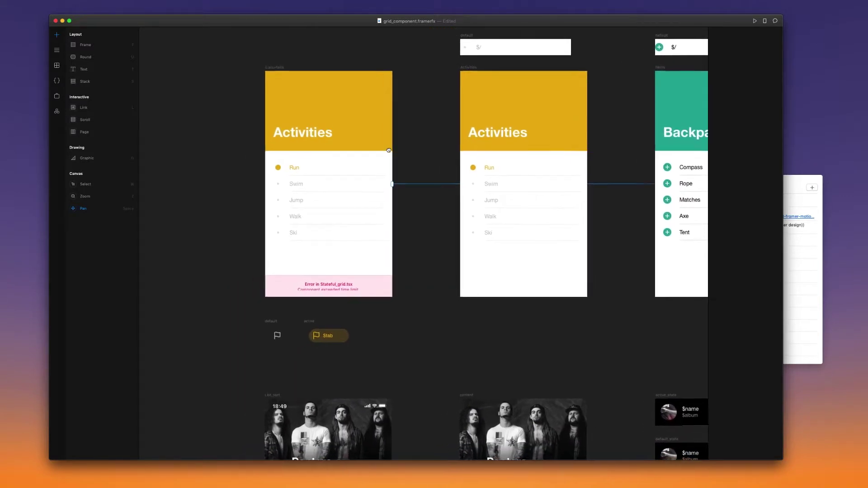
pyautogui.press('v')
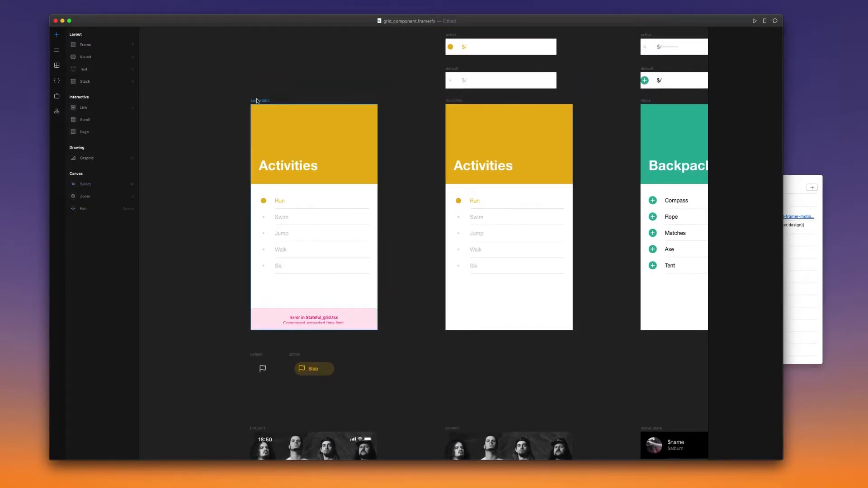
pyautogui.click(257, 101)
pyautogui.press('super+p')
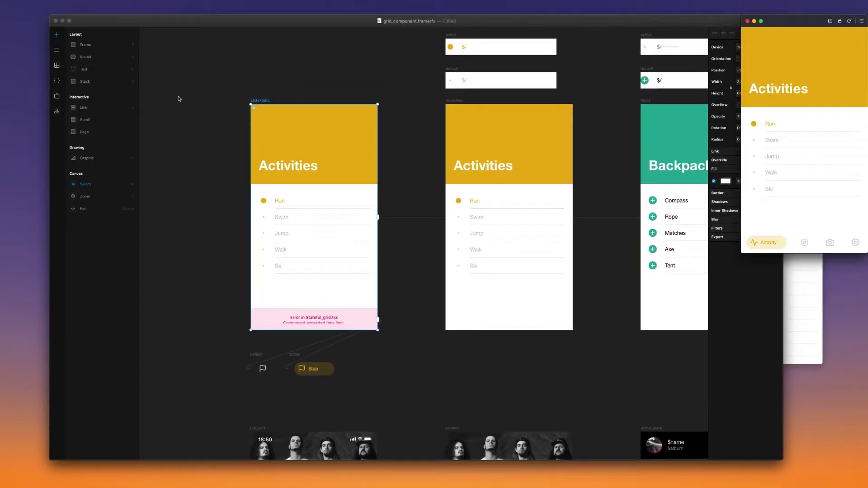
pyautogui.moveTo(789, 23); pyautogui.dragTo(483, 92)
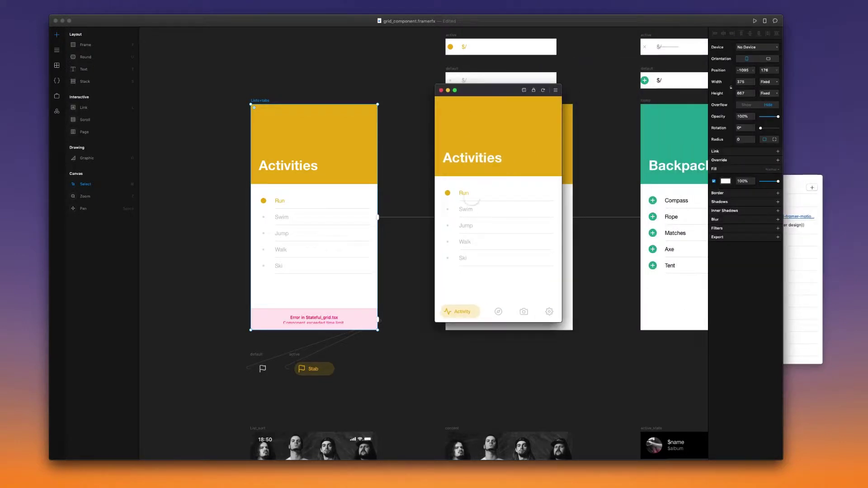
pyautogui.click(455, 212)
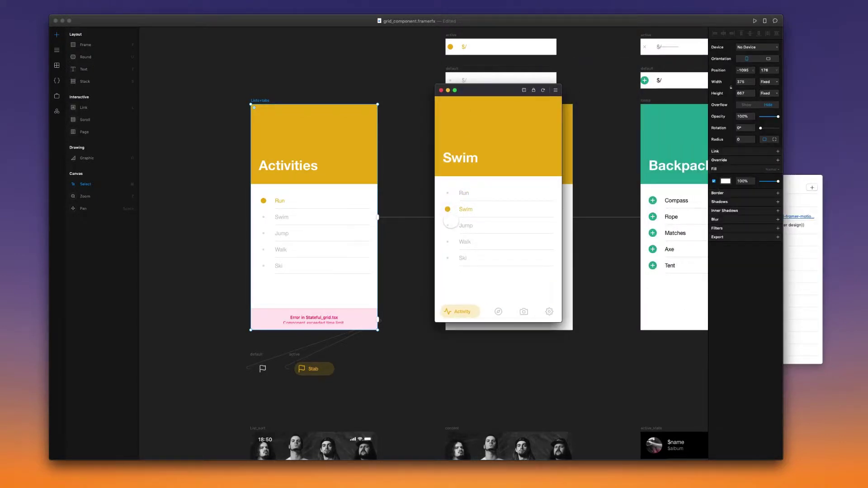
pyautogui.click(451, 225)
pyautogui.click(450, 242)
pyautogui.click(449, 257)
pyautogui.click(448, 242)
pyautogui.click(447, 225)
pyautogui.click(447, 210)
pyautogui.click(489, 311)
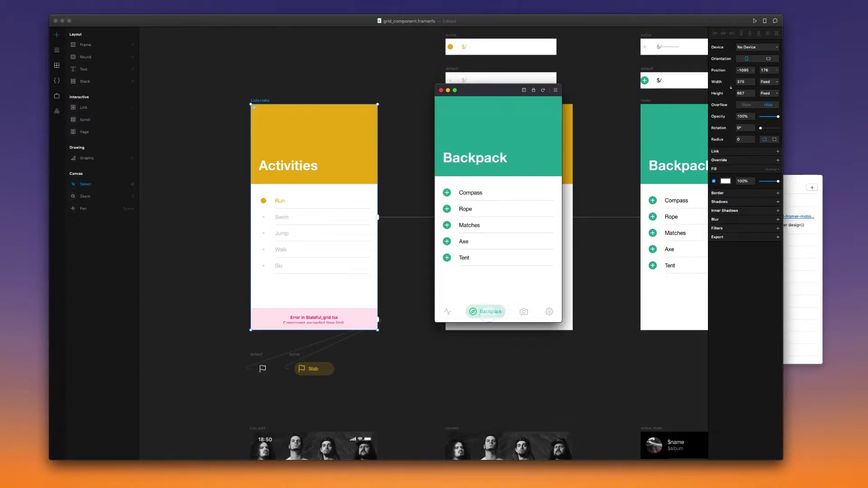
pyautogui.click(447, 311)
pyautogui.click(487, 312)
pyautogui.click(524, 312)
pyautogui.click(488, 312)
pyautogui.click(545, 312)
pyautogui.click(498, 311)
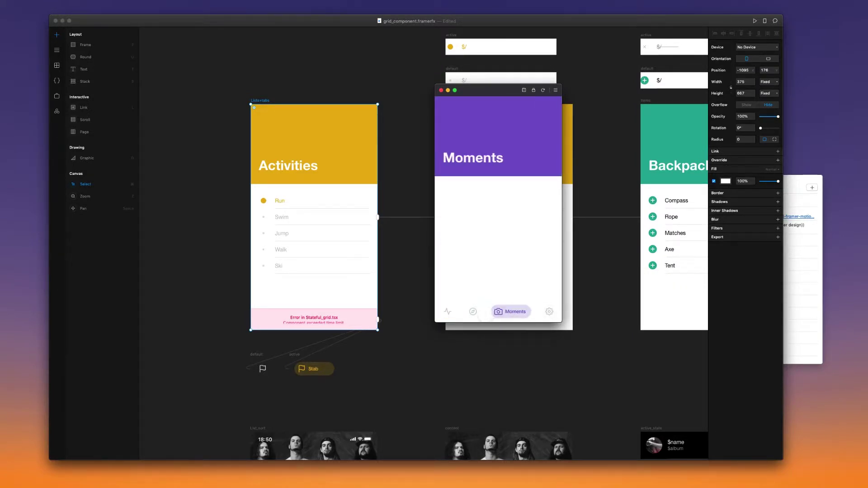
pyautogui.click(472, 311)
pyautogui.click(447, 312)
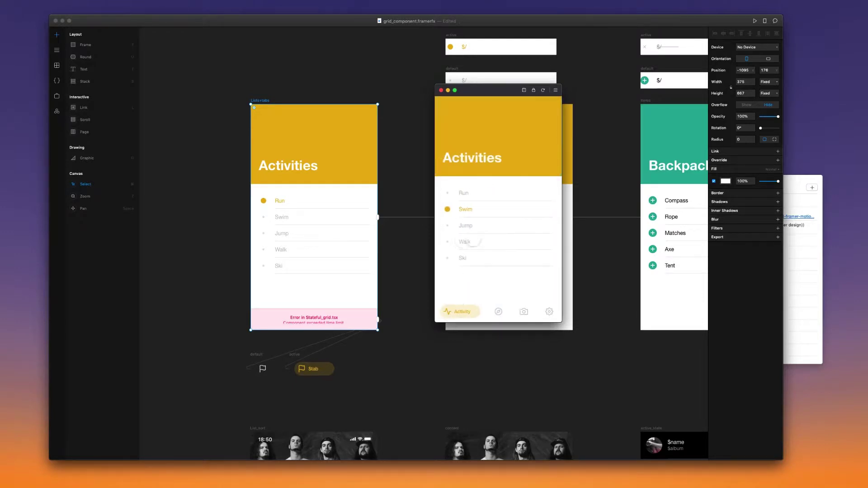
pyautogui.click(488, 311)
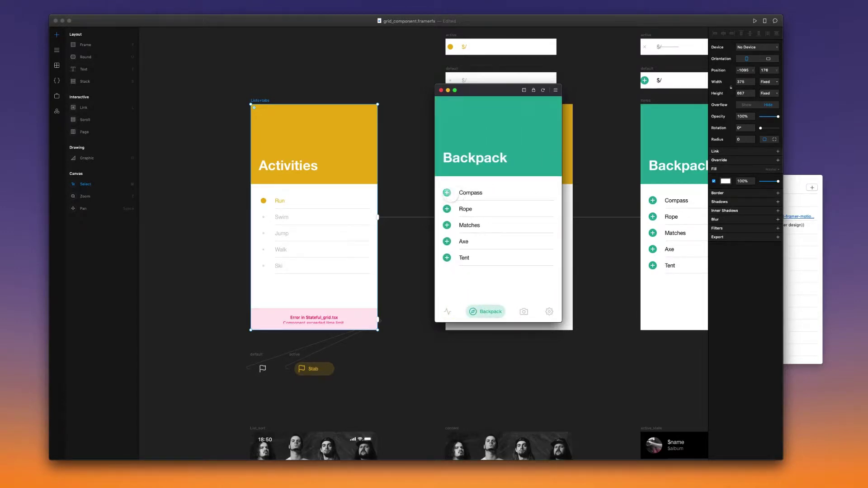
pyautogui.click(446, 193)
pyautogui.click(447, 193)
pyautogui.click(446, 192)
pyautogui.click(446, 209)
pyautogui.click(447, 225)
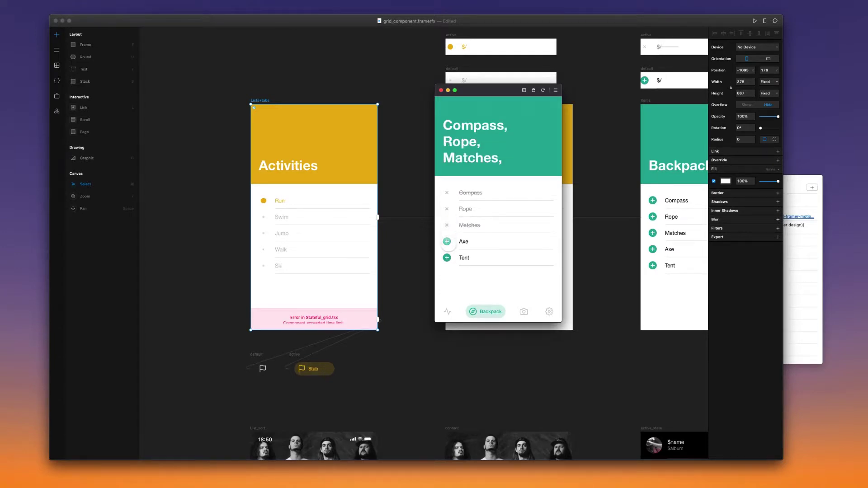
pyautogui.click(447, 225)
pyautogui.click(447, 208)
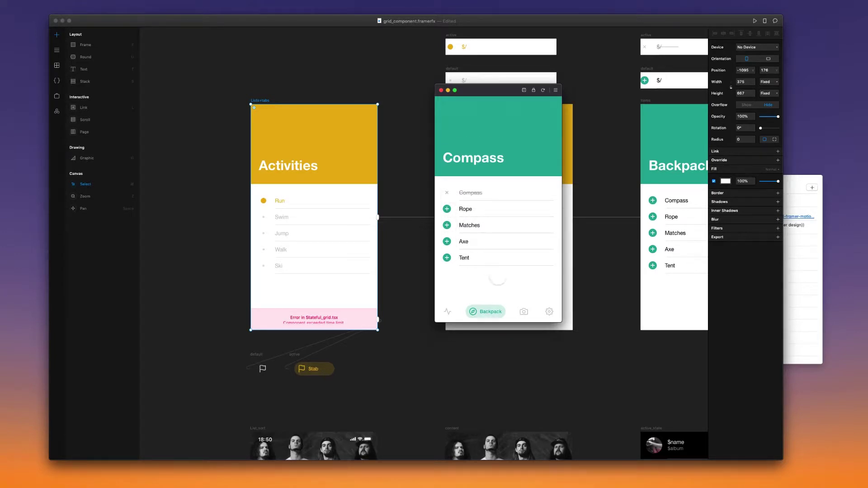
pyautogui.moveTo(518, 93); pyautogui.dragTo(498, 105)
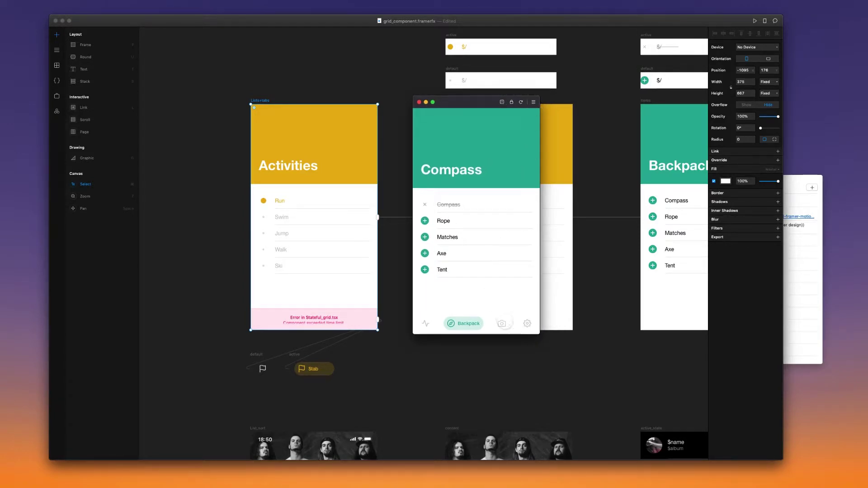
pyautogui.click(502, 323)
pyautogui.click(525, 323)
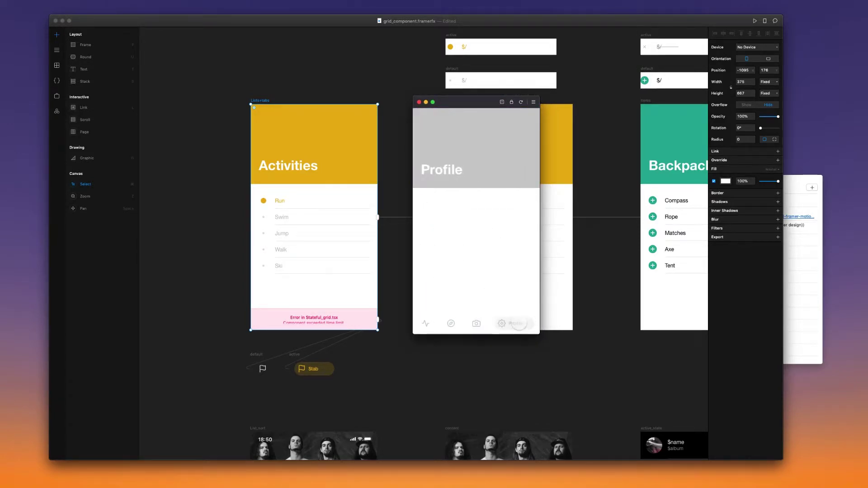
pyautogui.click(426, 323)
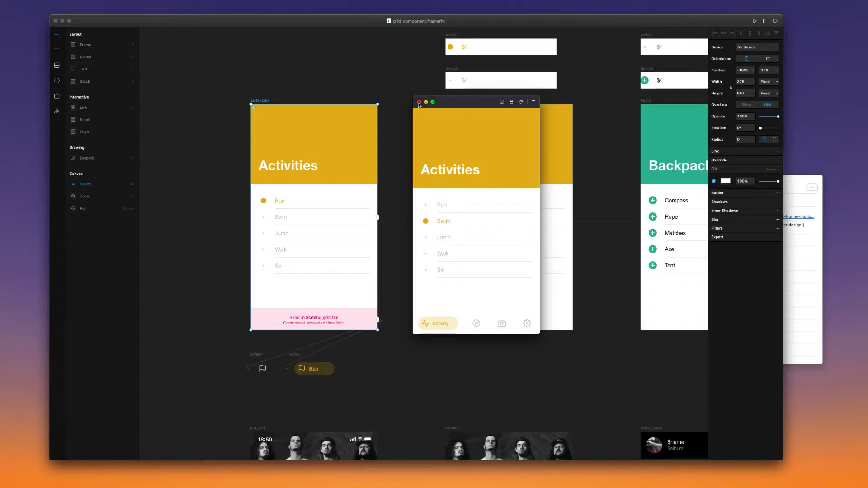
pyautogui.click(418, 103)
# Close the old preview, then preview the List_sort frame and close that preview
pyautogui.click(413, 129)
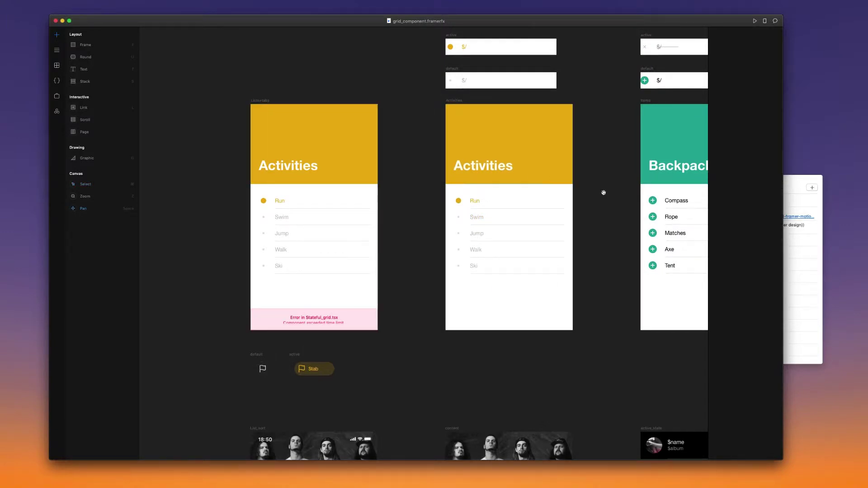
pyautogui.moveTo(601, 192); pyautogui.dragTo(468, 91)
pyautogui.scroll(-8, 467, 91)
pyautogui.hscroll(-6, 467, 91)
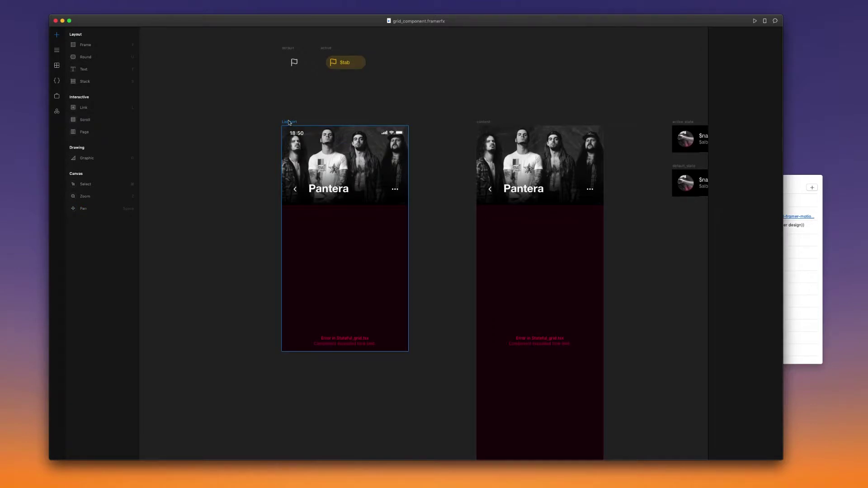
pyautogui.click(355, 171)
pyautogui.click(290, 123)
pyautogui.press('super+p')
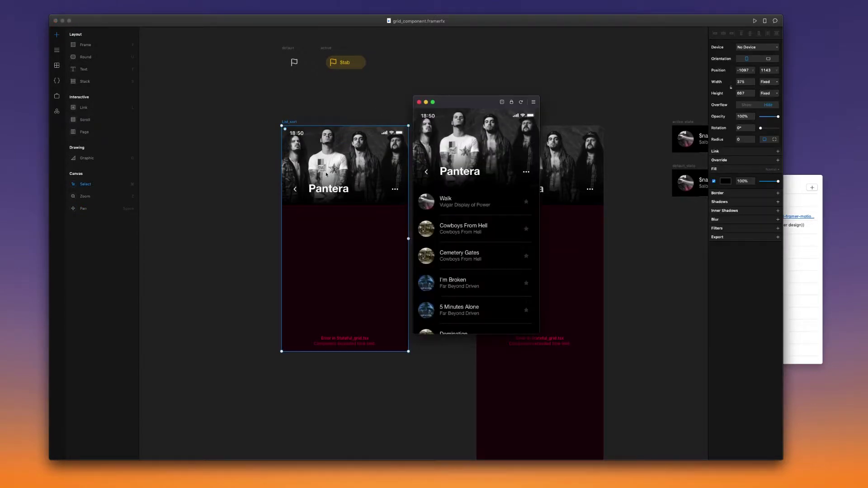
pyautogui.click(365, 388)
pyautogui.click(458, 104)
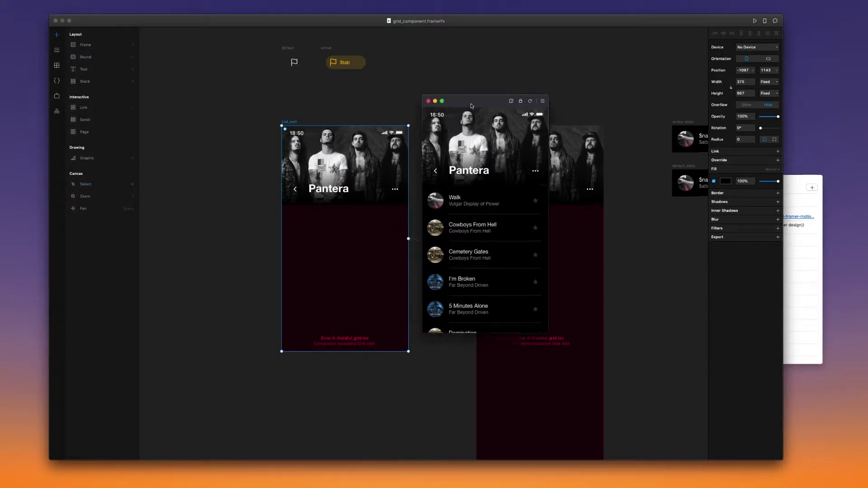
pyautogui.moveTo(458, 104); pyautogui.dragTo(397, 104)
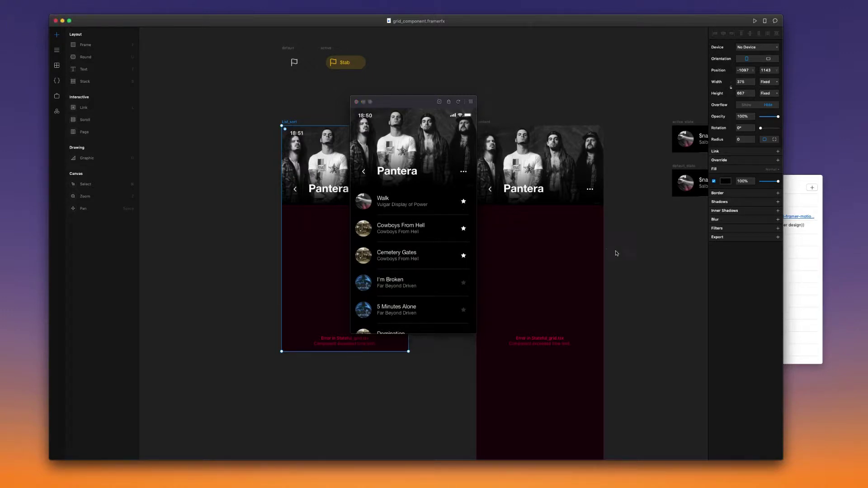
pyautogui.moveTo(399, 106); pyautogui.dragTo(496, 123)
pyautogui.click(538, 95)
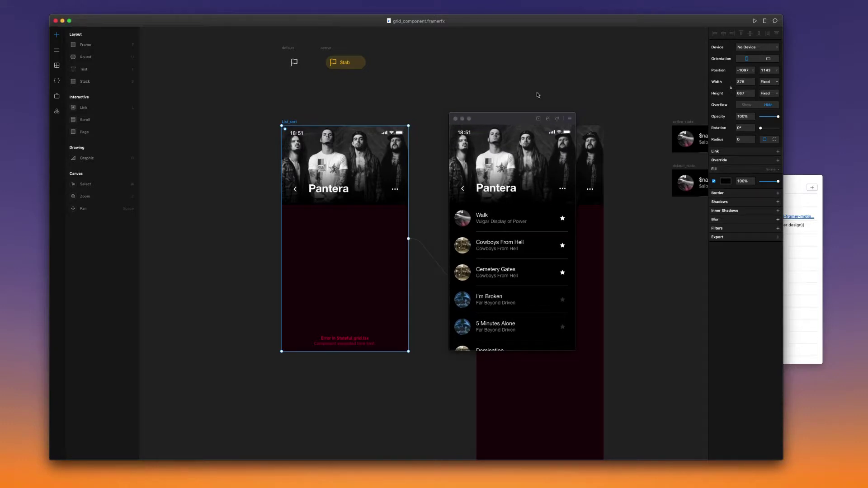
pyautogui.click(454, 119)
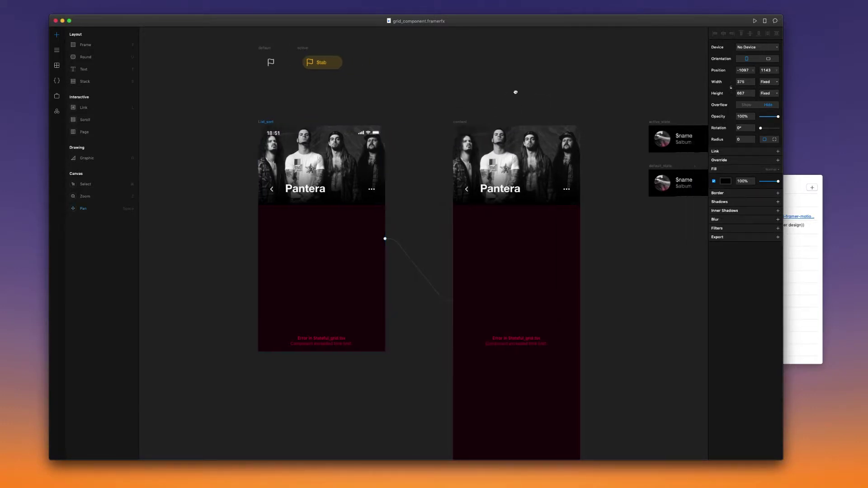
# Select the active_state and default_state song rows, then preview the list_sort screen
pyautogui.moveTo(515, 91); pyautogui.dragTo(459, 89)
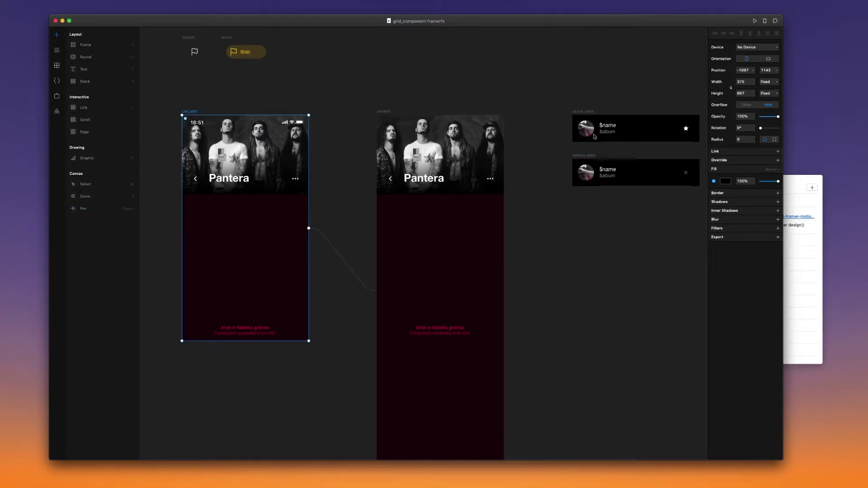
pyautogui.click(585, 114)
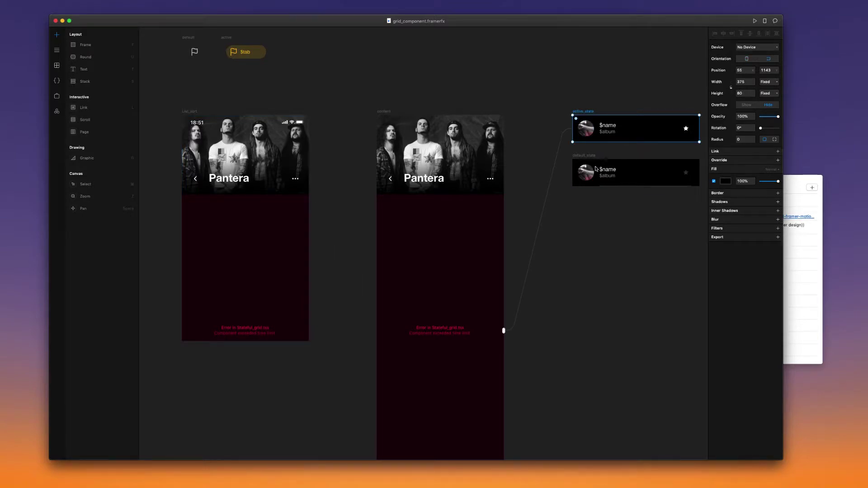
pyautogui.click(584, 155)
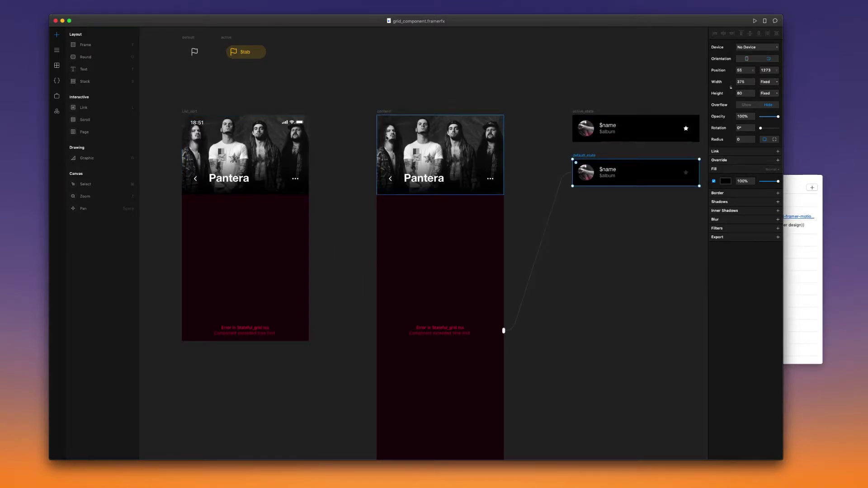
pyautogui.click(191, 120)
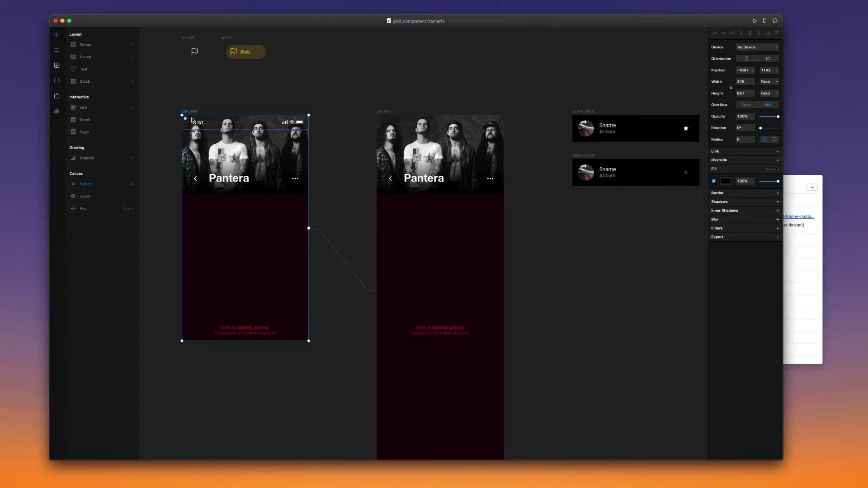
pyautogui.press('super+p')
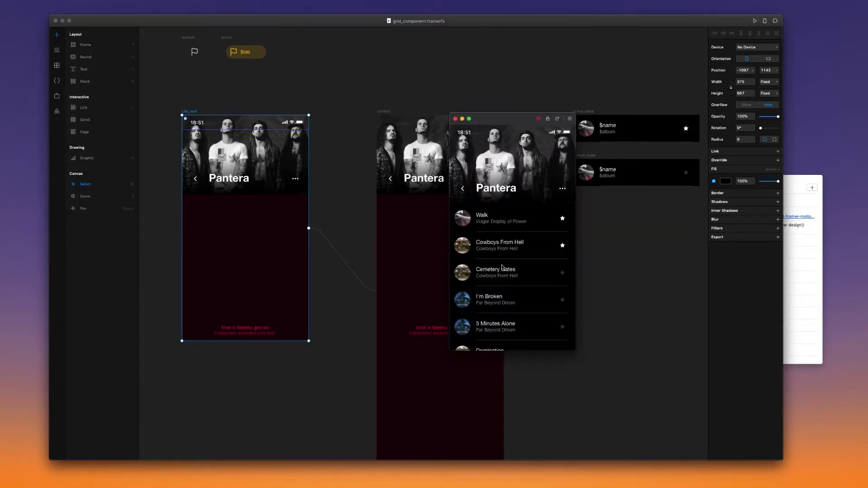
# Scroll the Pantera song list preview, close it, and move the canvas toward the Moments frames
pyautogui.scroll(-5, 501, 267)
pyautogui.scroll(5, 488, 269)
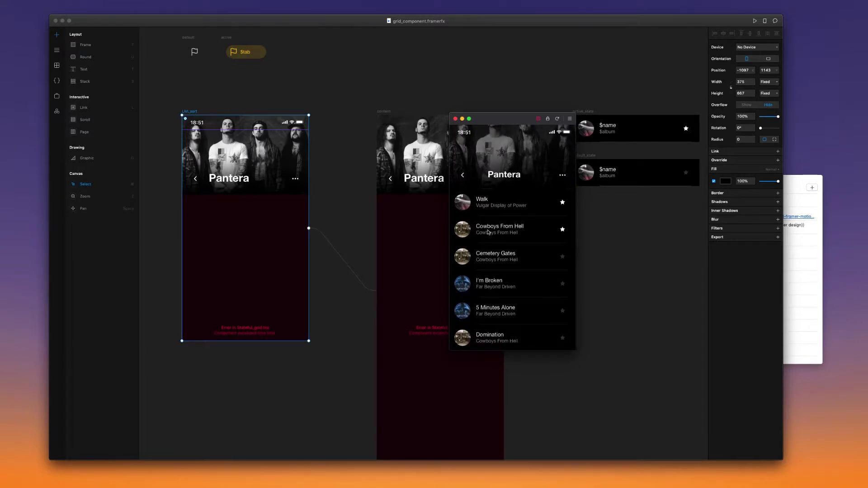
pyautogui.scroll(-5, 495, 203)
pyautogui.scroll(5, 488, 236)
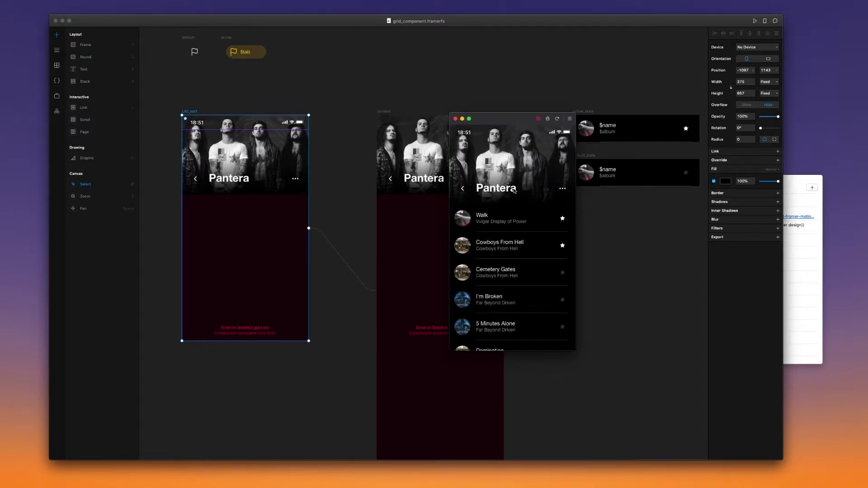
pyautogui.scroll(-5, 520, 195)
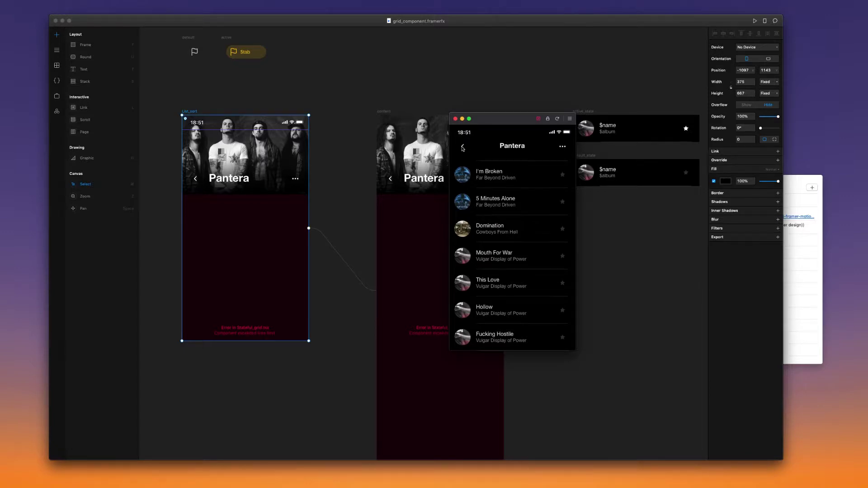
pyautogui.click(455, 119)
pyautogui.scroll(-10, 330, 185)
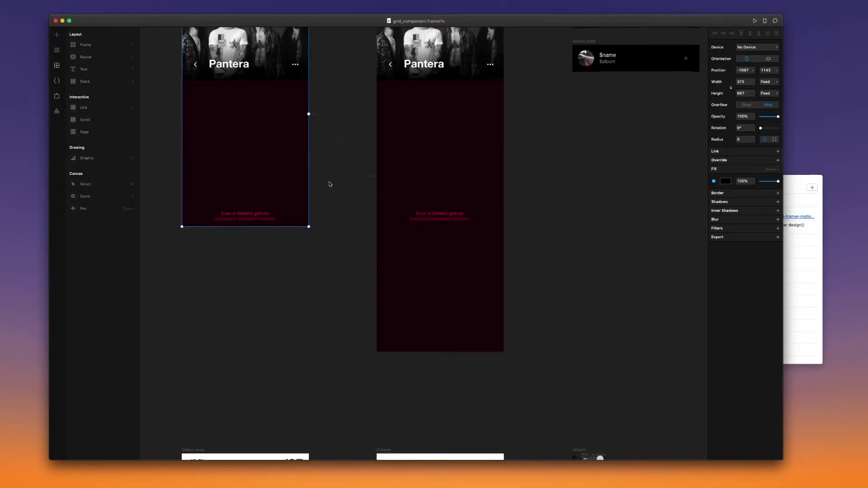
pyautogui.scroll(11, 330, 187)
pyautogui.scroll(-15, 330, 187)
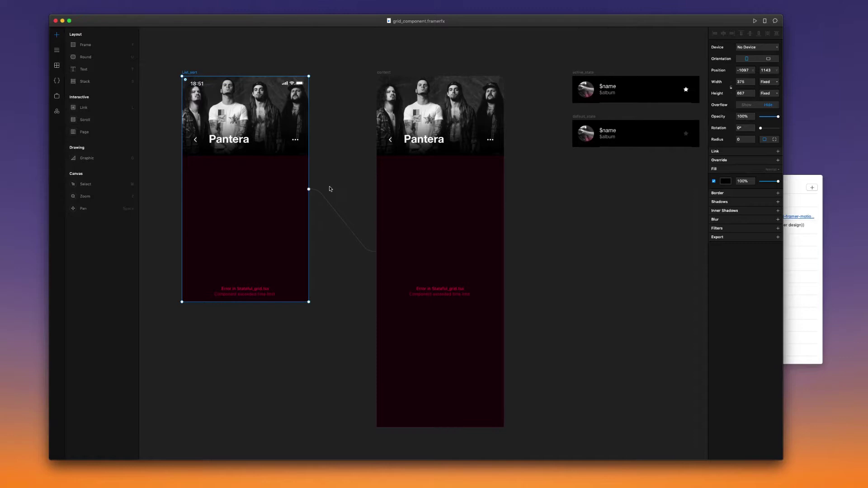
# Select the Delete_many photo grid frame and open its live preview
pyautogui.moveTo(333, 196); pyautogui.dragTo(452, 110)
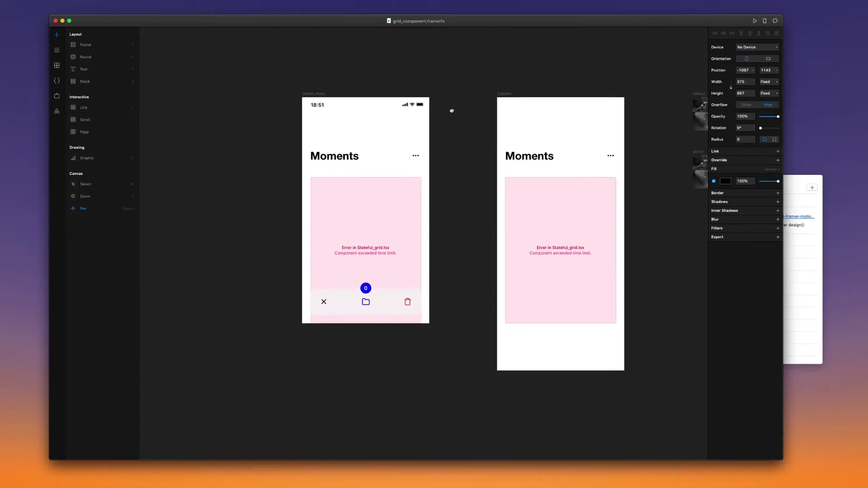
pyautogui.click(320, 117)
pyautogui.press('z')
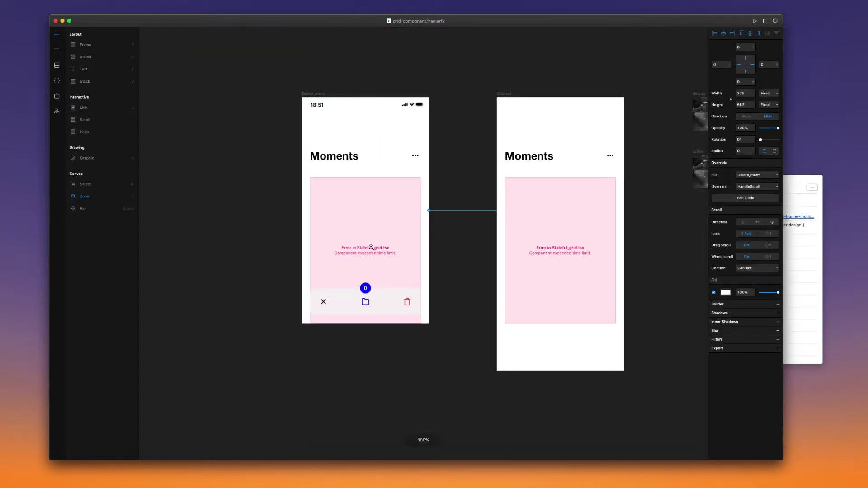
pyautogui.click(364, 240)
pyautogui.keyDown('alt'); pyautogui.click(414, 218); pyautogui.keyUp('alt')
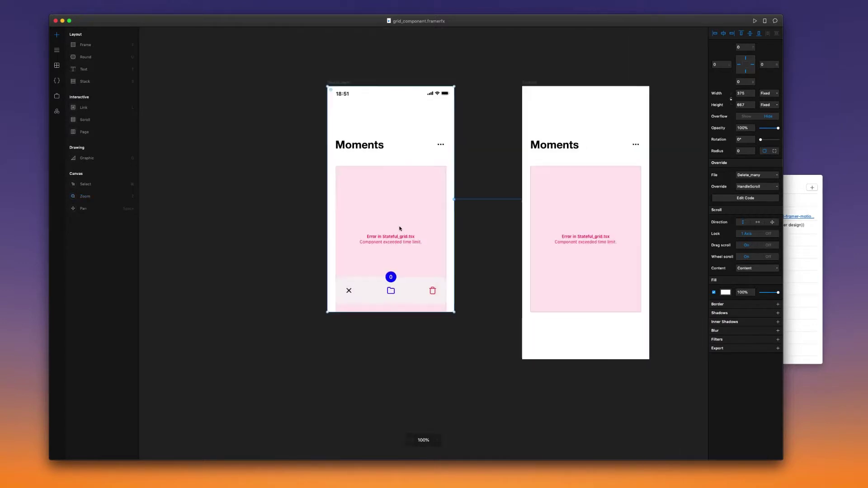
pyautogui.click(341, 84)
pyautogui.press('super+p')
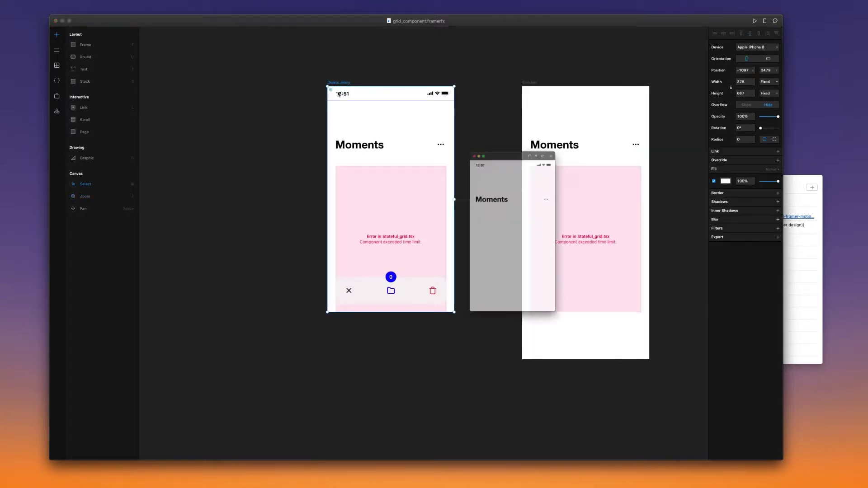
pyautogui.moveTo(508, 120); pyautogui.dragTo(418, 101)
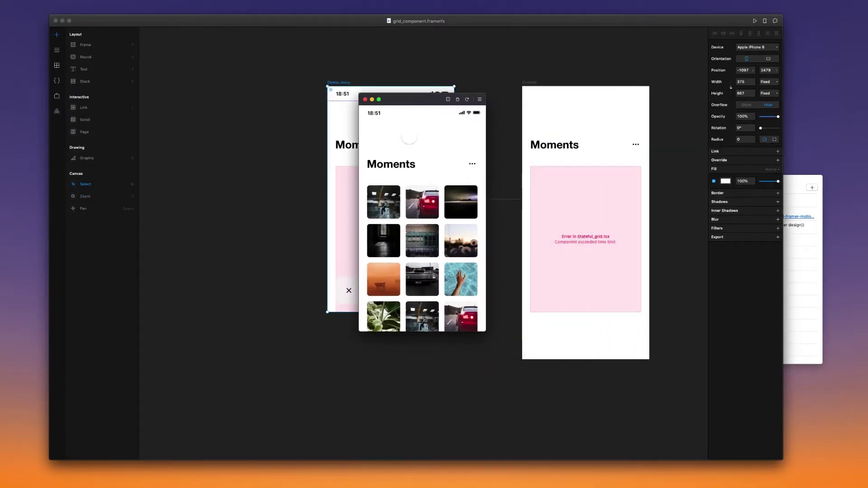
# Enable photo selection in the Moments preview and delete the first three photos
pyautogui.scroll(3, 418, 197)
pyautogui.scroll(-2, 434, 199)
pyautogui.scroll(2, 442, 174)
pyautogui.click(472, 164)
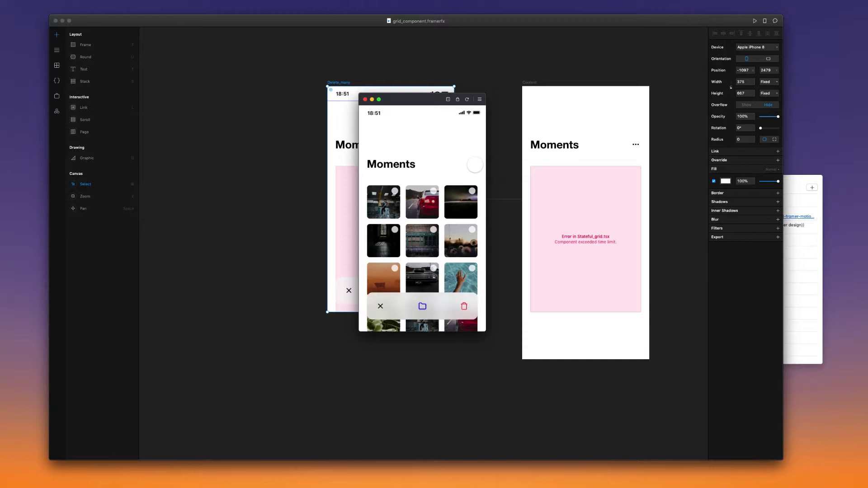
pyautogui.click(472, 166)
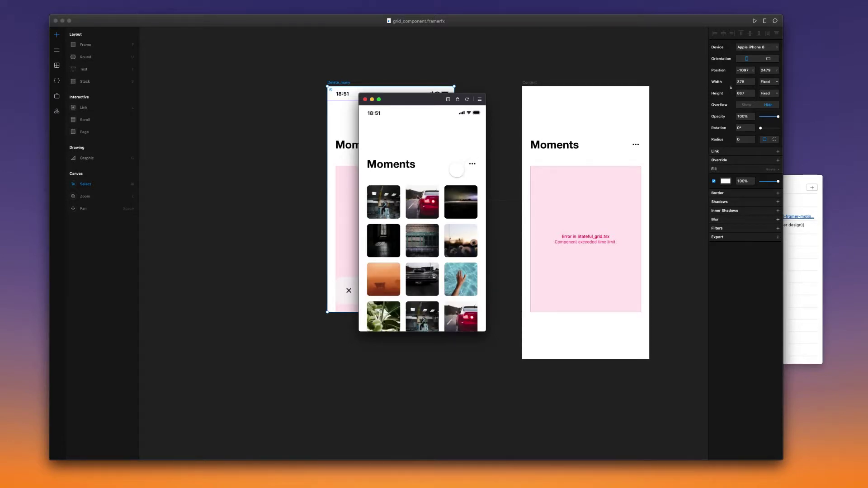
pyautogui.click(471, 164)
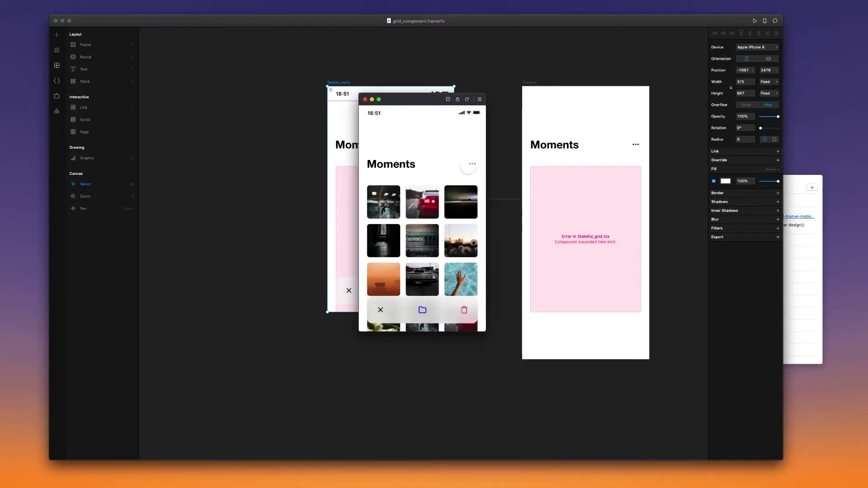
pyautogui.click(468, 166)
pyautogui.click(469, 164)
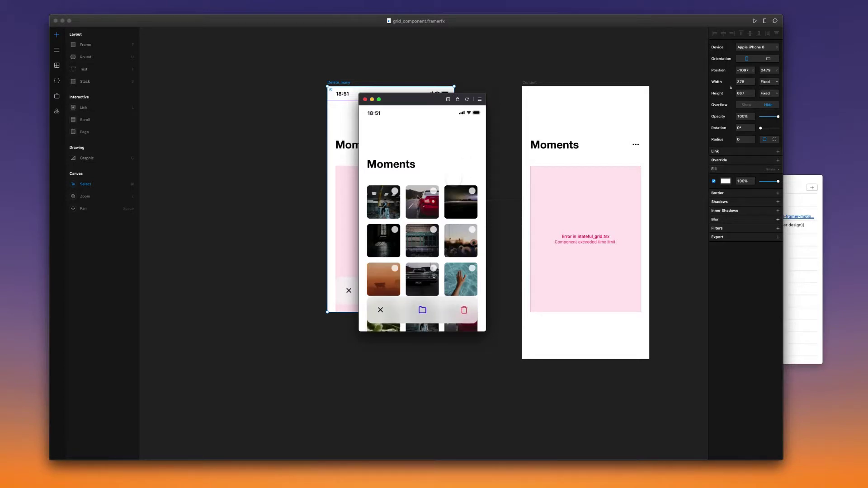
pyautogui.click(394, 193)
pyautogui.click(431, 192)
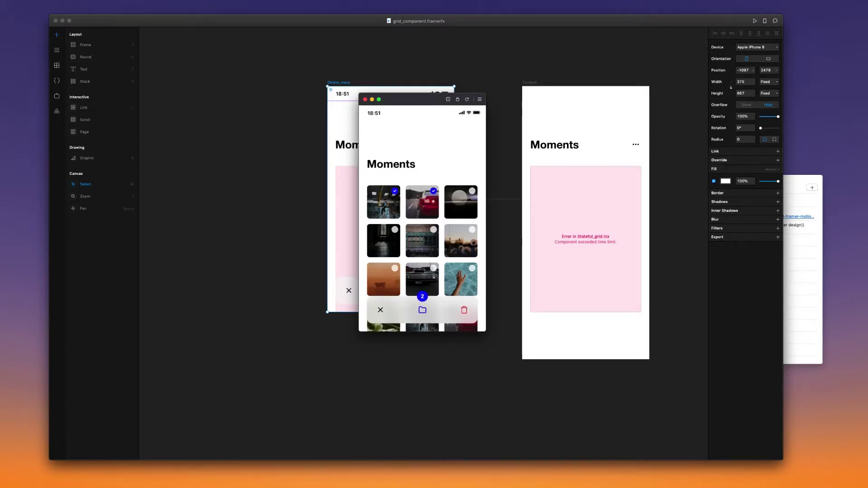
pyautogui.click(470, 192)
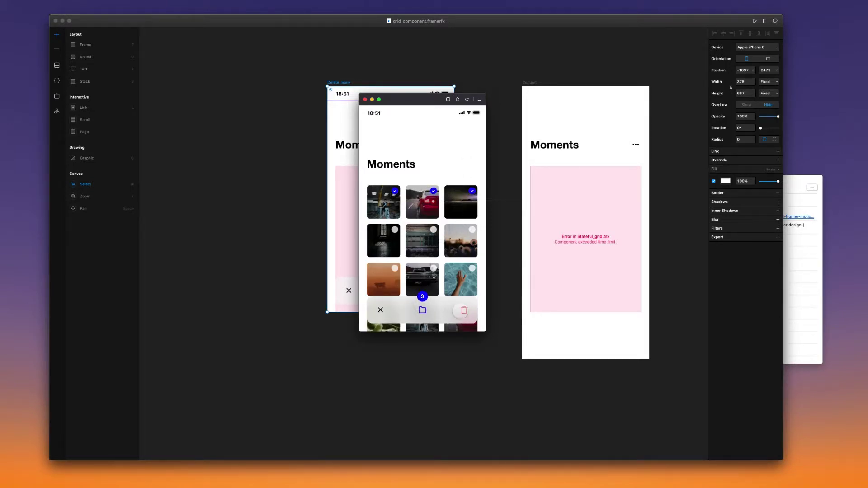
pyautogui.click(463, 310)
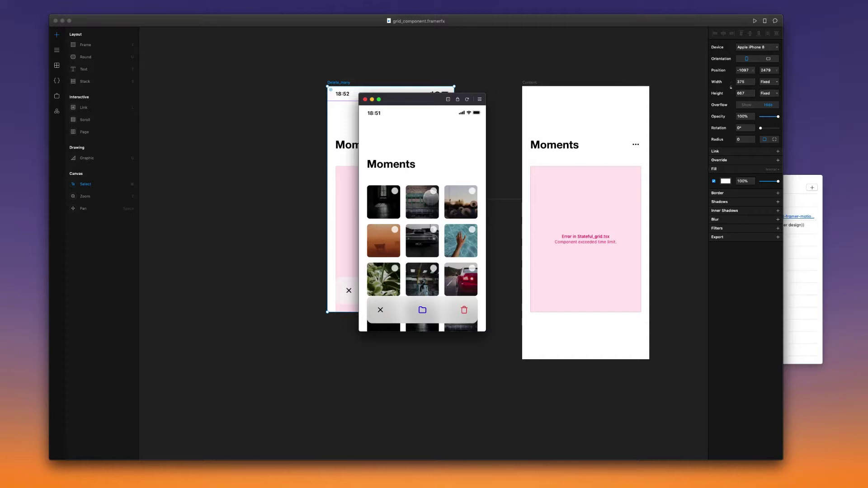
# Delete two more pairs of checked photos, then close the preview and reselect Delete_many
pyautogui.click(433, 200)
pyautogui.click(429, 234)
pyautogui.click(464, 310)
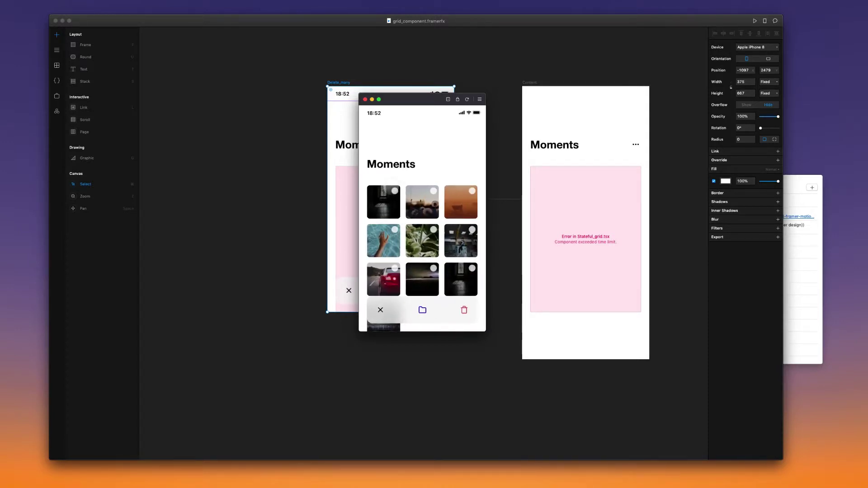
pyautogui.click(393, 192)
pyautogui.click(395, 230)
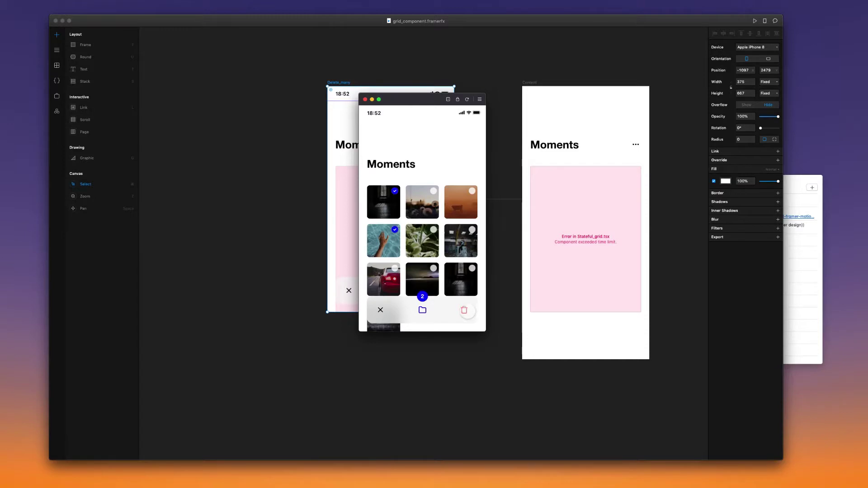
pyautogui.click(463, 310)
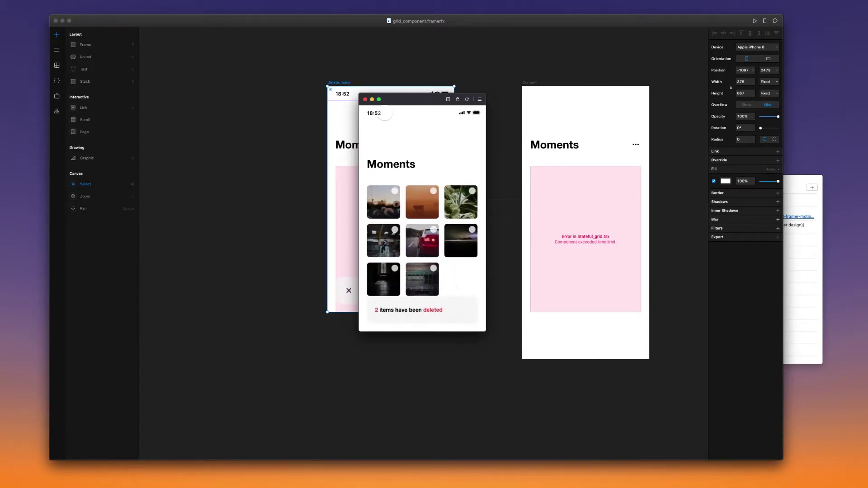
pyautogui.click(363, 100)
pyautogui.click(450, 259)
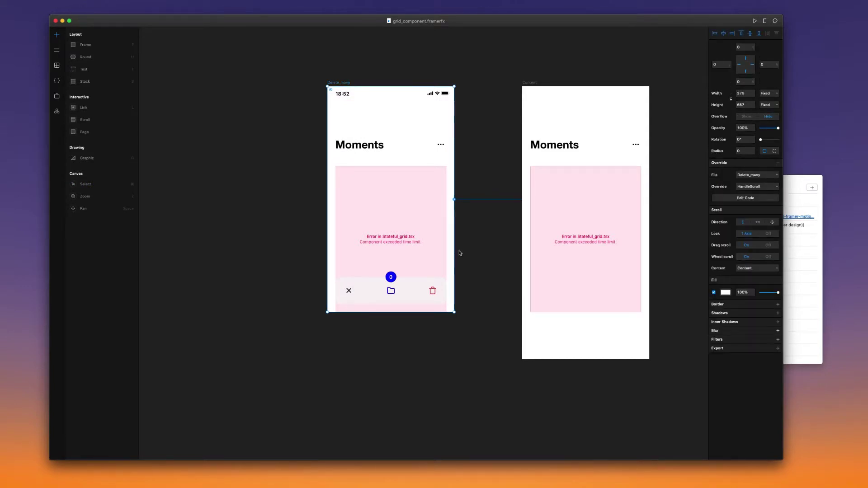
pyautogui.scroll(-5, 482, 242)
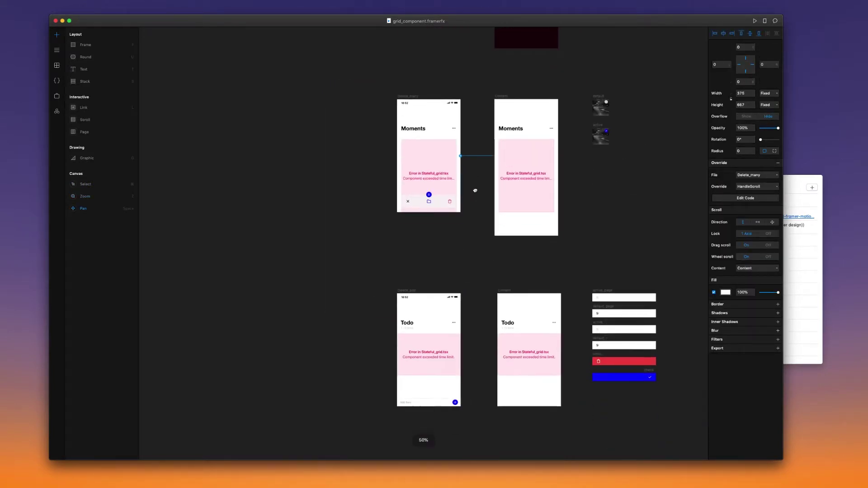
# Preview the Delete_one Todo frame twice, closing each preview and deselecting the frame
pyautogui.scroll(5, 470, 213)
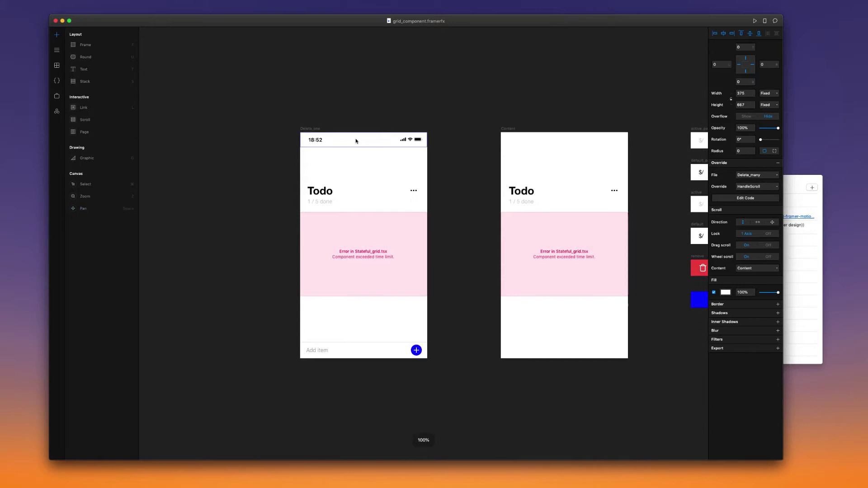
pyautogui.click(313, 130)
pyautogui.press('super+p')
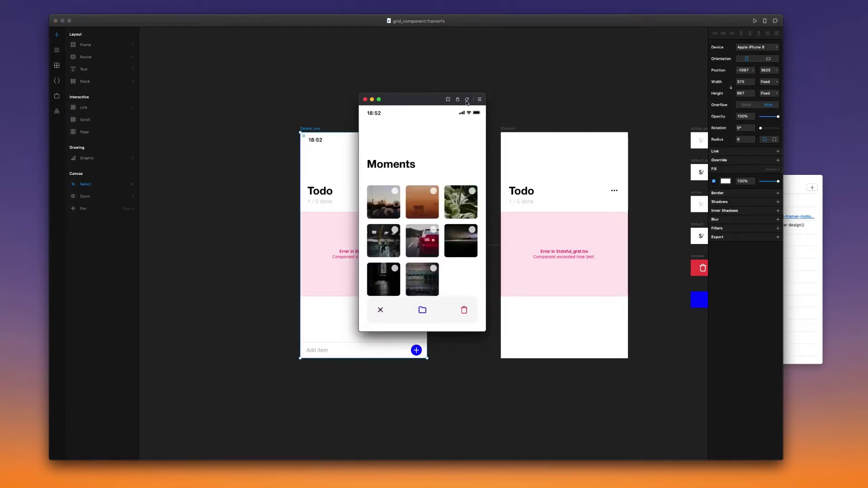
pyautogui.click(366, 99)
pyautogui.click(332, 124)
pyautogui.click(311, 128)
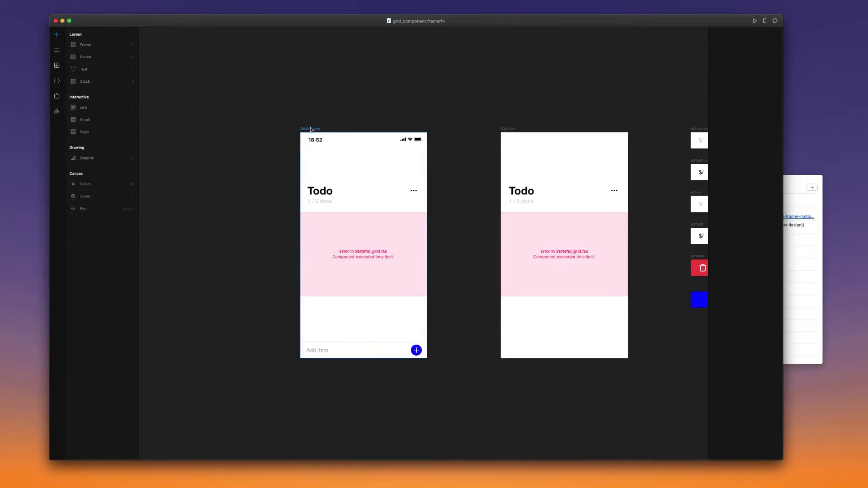
pyautogui.press('super+p')
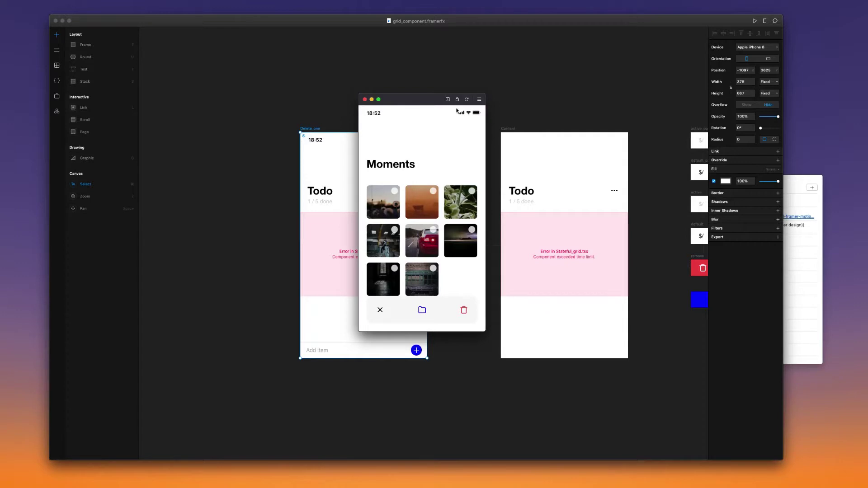
pyautogui.click(365, 99)
pyautogui.click(420, 107)
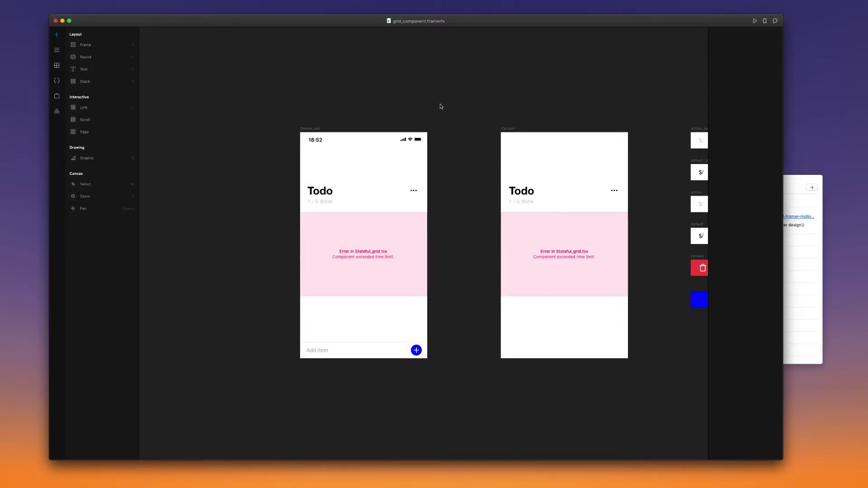
pyautogui.click(329, 180)
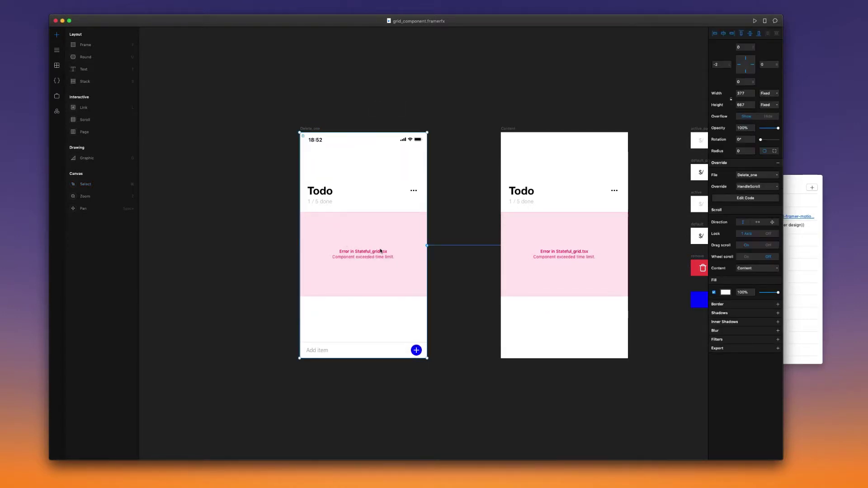
pyautogui.click(450, 158)
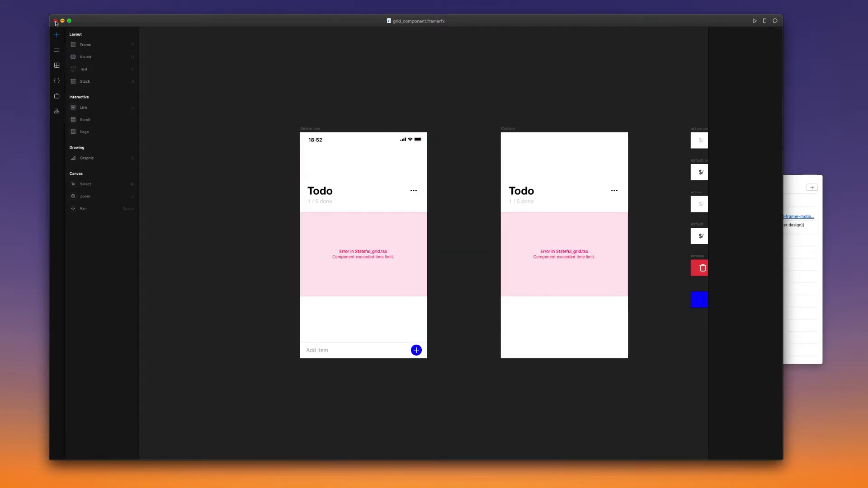
# Close the project and reopen grid_component.framerfx, dismissing the version-control alert
pyautogui.click(55, 21)
pyautogui.doubleClick(445, 109)
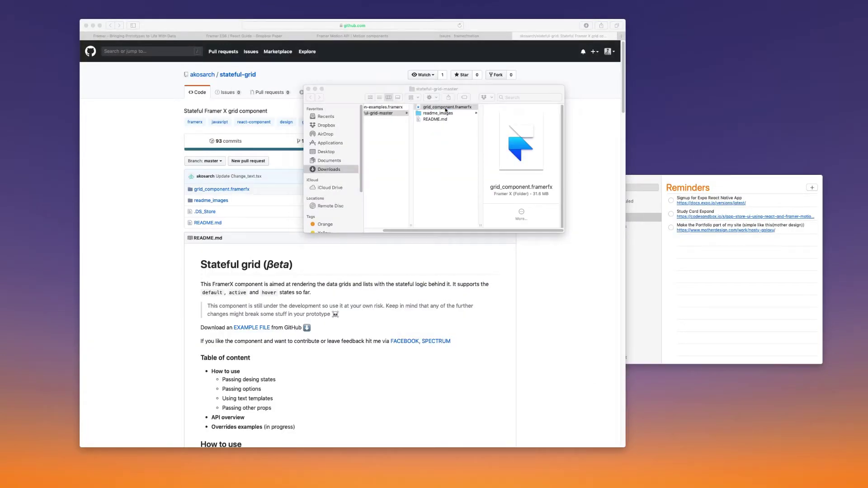
pyautogui.click(474, 119)
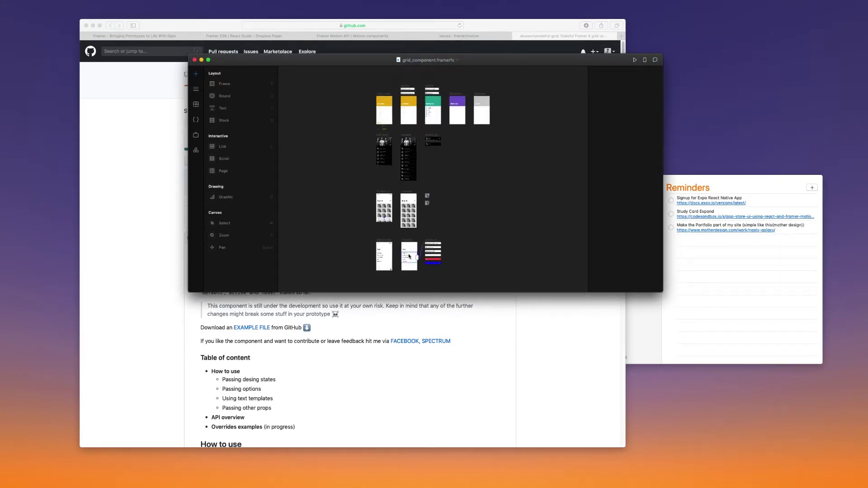
# Zoom in on the Todo frames, enlarge the window, and select Delete_one
pyautogui.click(379, 249)
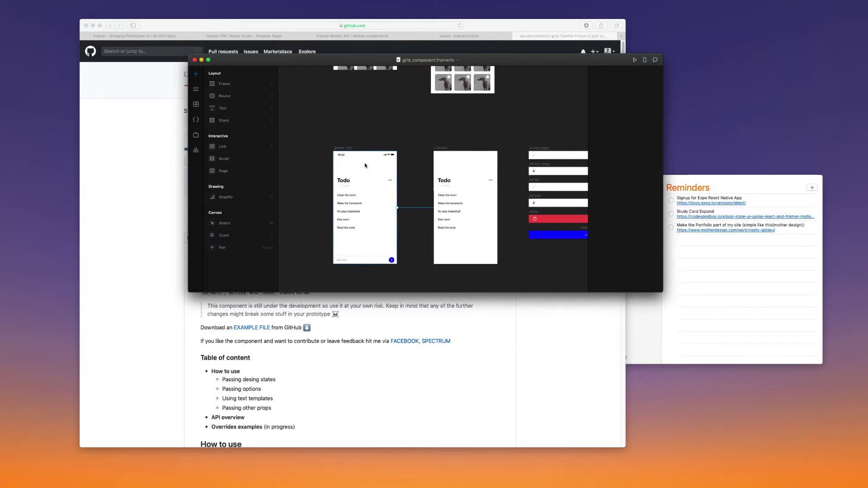
pyautogui.moveTo(660, 289); pyautogui.dragTo(865, 433)
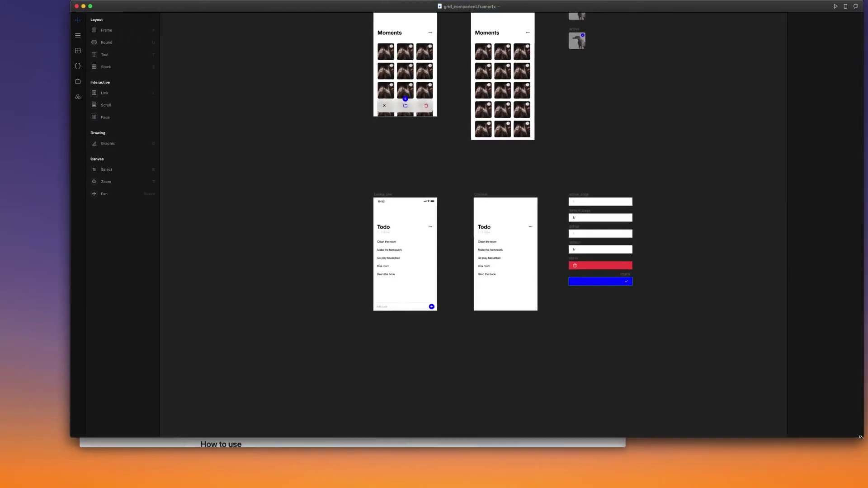
pyautogui.moveTo(677, 14); pyautogui.dragTo(643, 24)
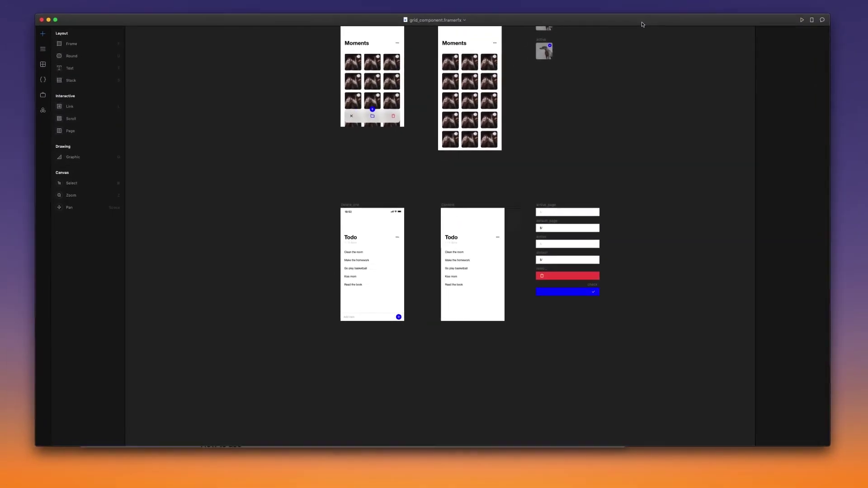
pyautogui.click(352, 205)
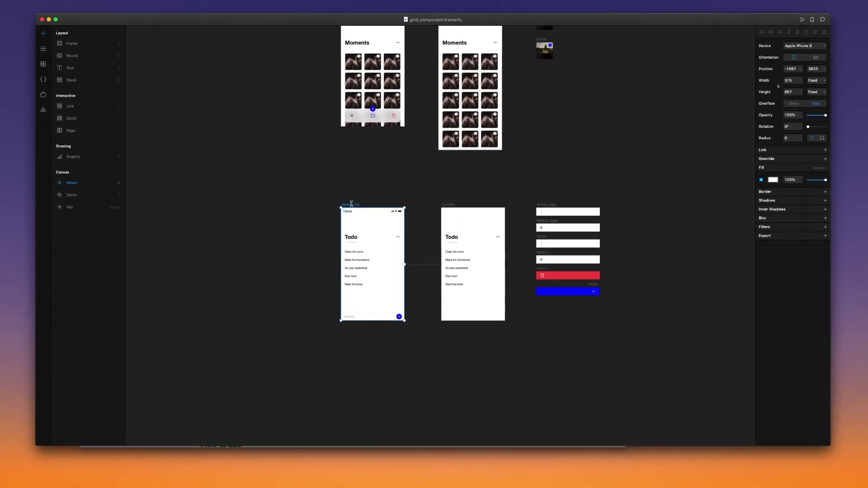
# Preview the Todo frame and delete tasks such as Clean the room and Go play basketball
pyautogui.click(802, 19)
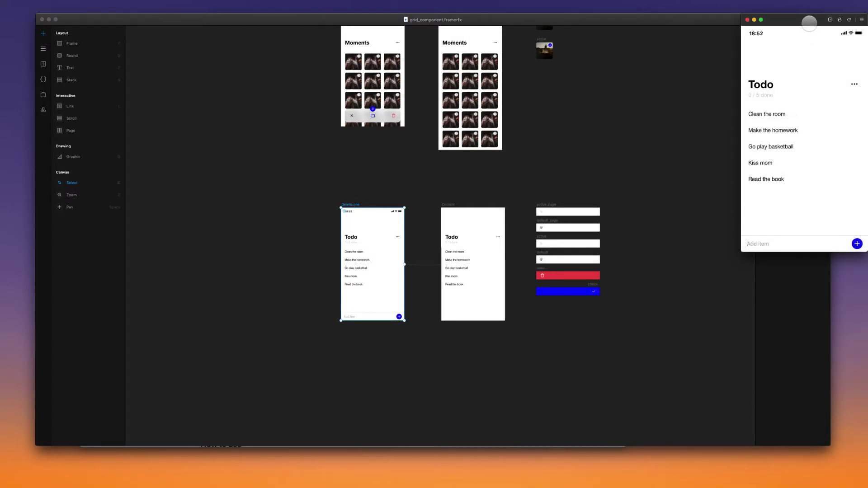
pyautogui.moveTo(809, 23); pyautogui.dragTo(506, 96)
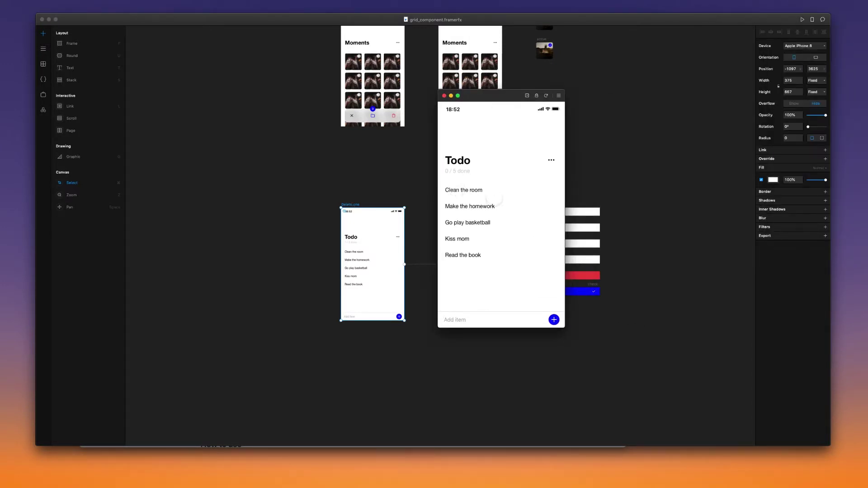
pyautogui.moveTo(501, 194); pyautogui.dragTo(441, 191)
pyautogui.moveTo(562, 189); pyautogui.dragTo(490, 185)
pyautogui.click(552, 190)
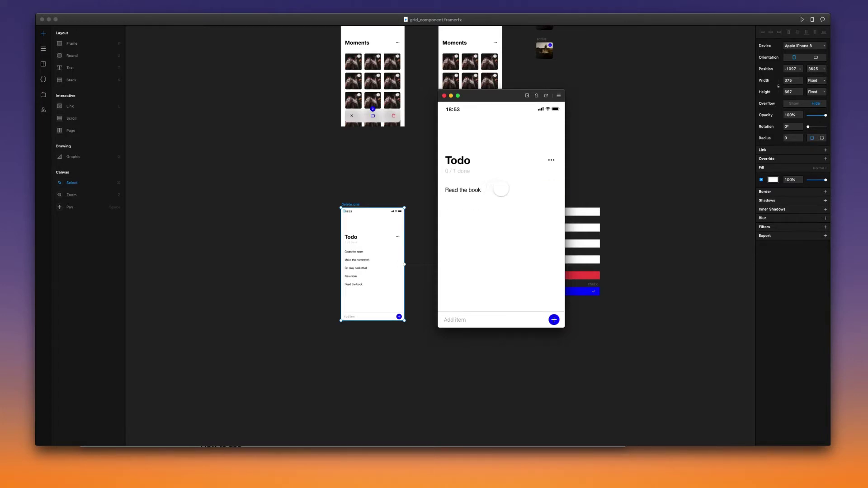
# Add a 'Youtube Edit' task to the list and close the prototype preview
pyautogui.click(511, 320)
pyautogui.write('I')
pyautogui.press('BackSpace')
pyautogui.write('Youtube Edit')
pyautogui.click(554, 319)
pyautogui.click(213, 52)
# Open the Change_text.tsx override file in the code editor
pyautogui.click(44, 80)
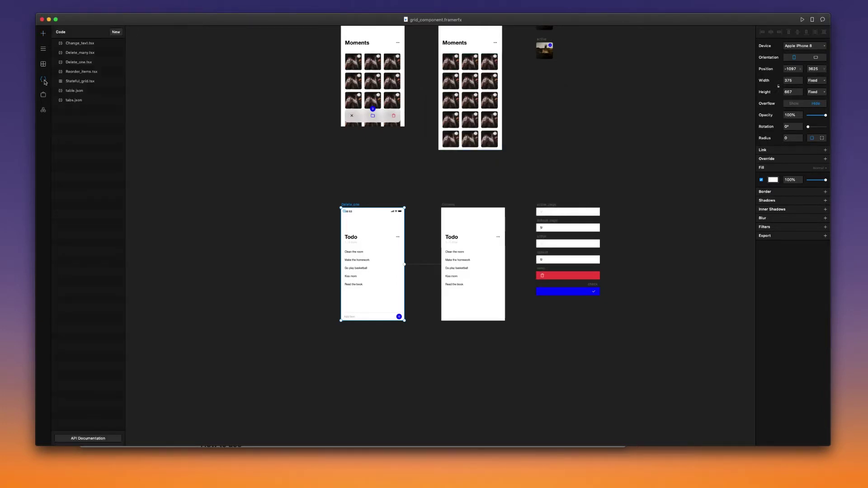
pyautogui.click(81, 43)
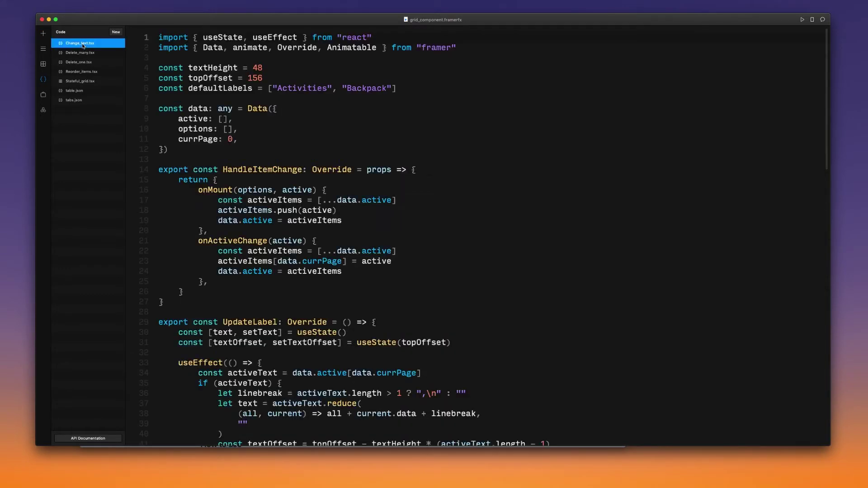
pyautogui.moveTo(317, 168)
# Scroll through the code, highlighting Override uses and the ChangePage and HandleTabChange override names
pyautogui.scroll(-3, 225, 62)
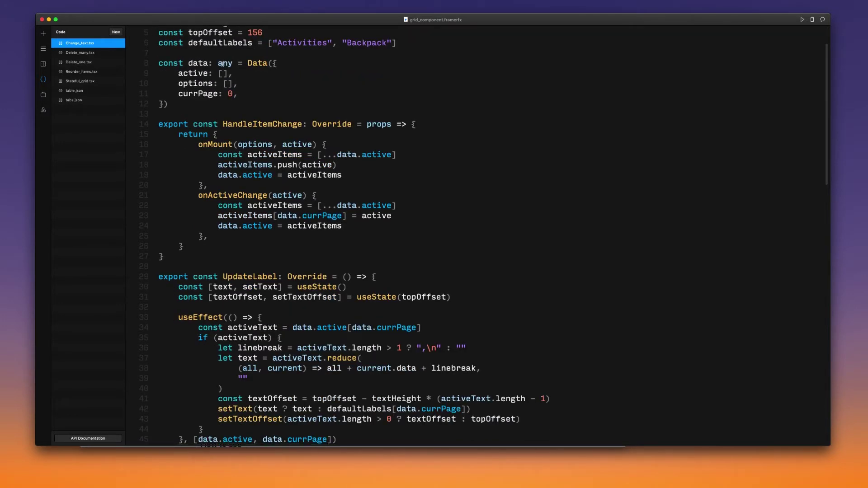
pyautogui.scroll(-1, 271, 94)
pyautogui.doubleClick(331, 116)
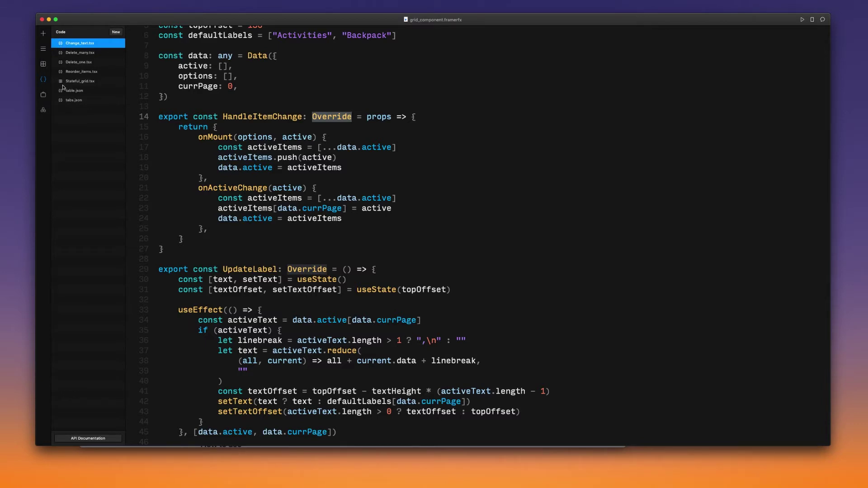
pyautogui.scroll(-15, 276, 155)
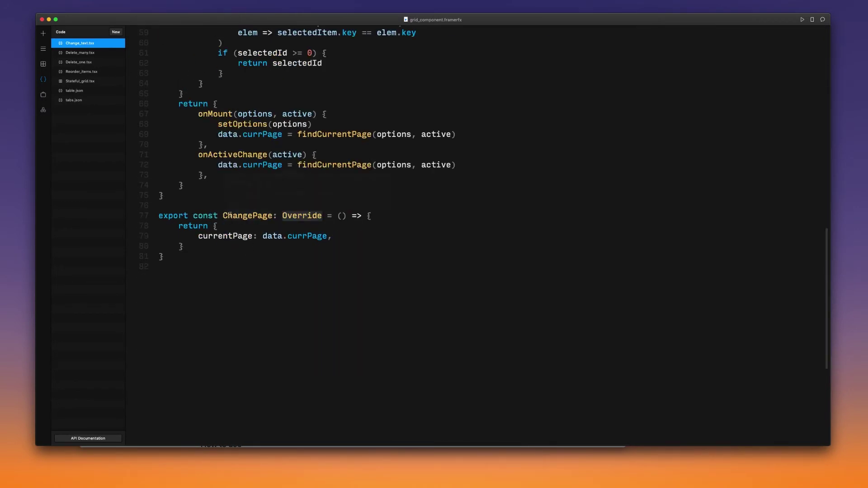
pyautogui.doubleClick(230, 215)
pyautogui.scroll(5, 235, 209)
pyautogui.doubleClick(258, 131)
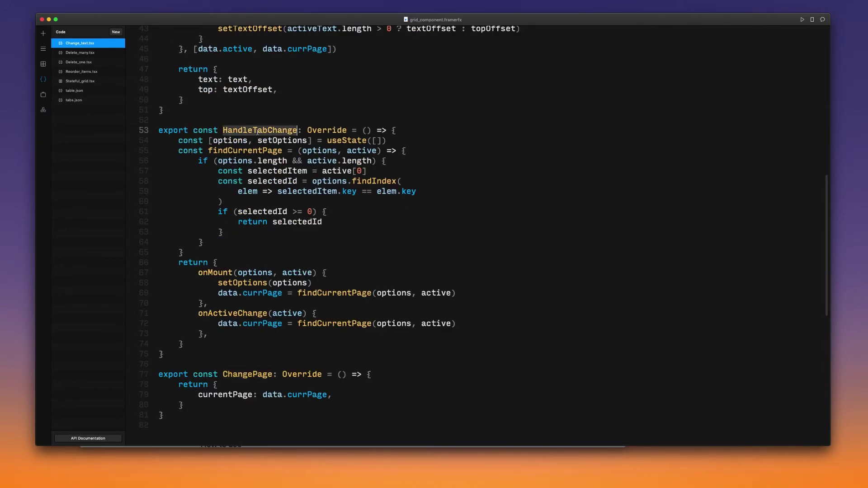
pyautogui.scroll(-3, 257, 133)
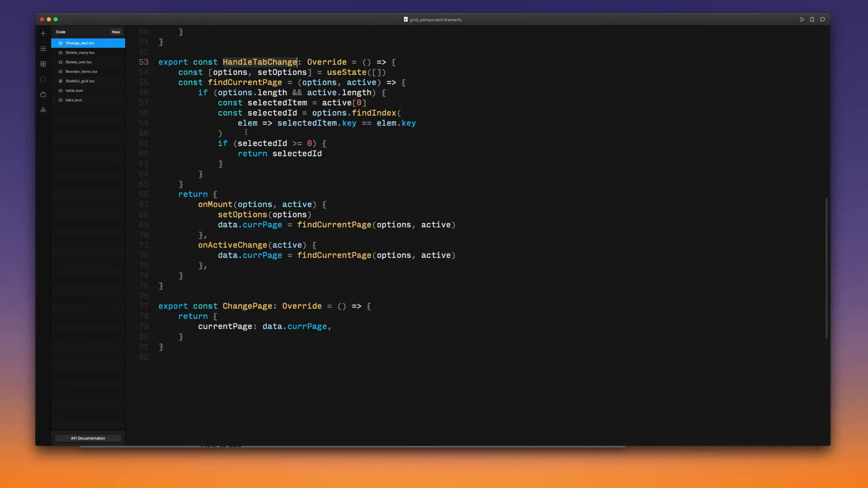
# Back on the canvas, select the Activities StatefulGrid tab bar and check its override list without changing it
pyautogui.click(41, 49)
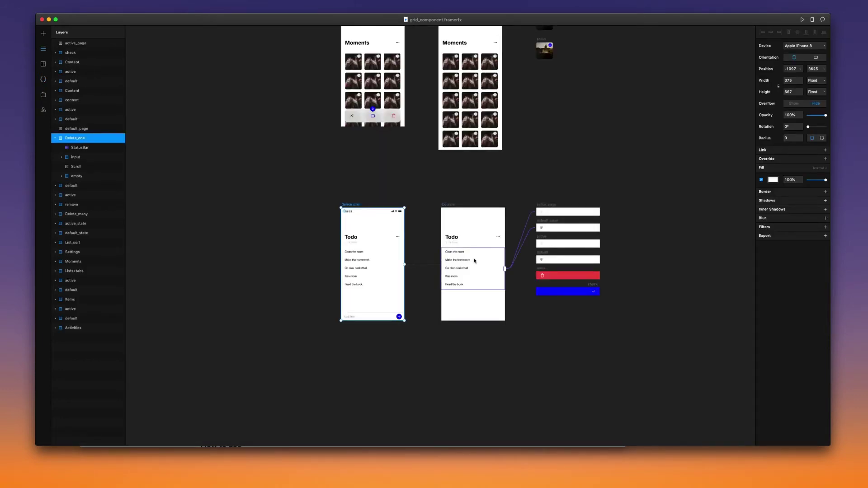
pyautogui.scroll(5, 474, 261)
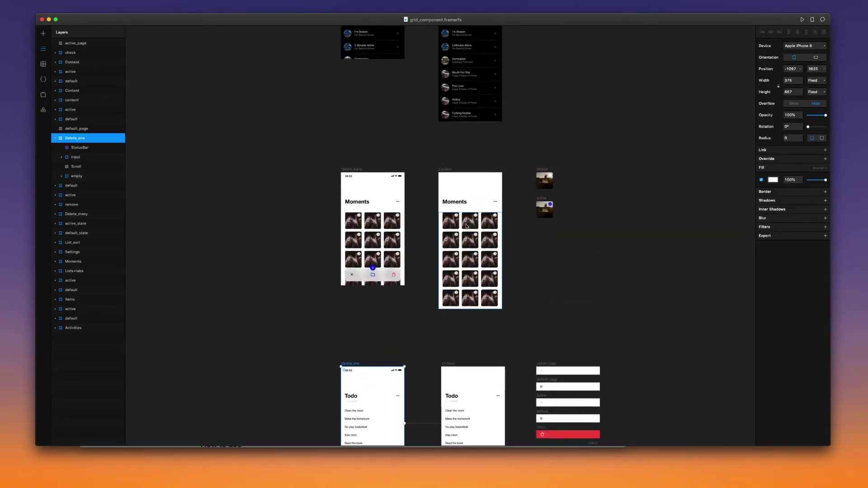
pyautogui.scroll(-3, 466, 226)
pyautogui.scroll(10, 466, 226)
pyautogui.scroll(-1, 466, 226)
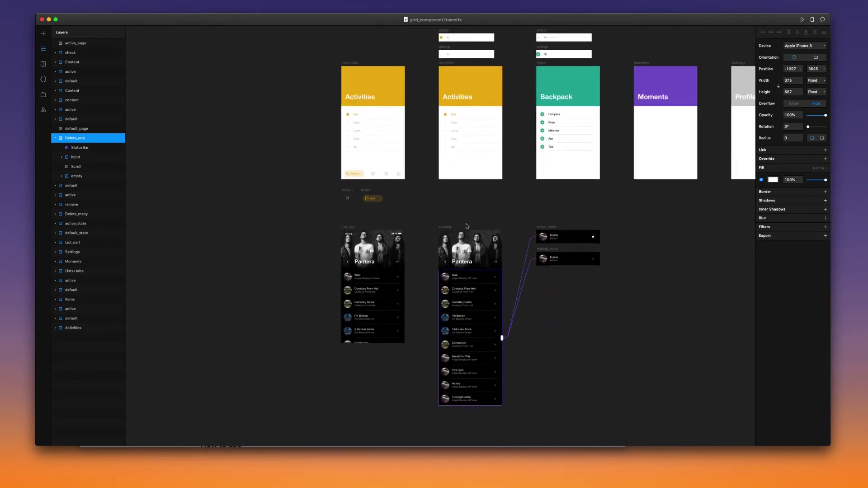
pyautogui.scroll(2, 467, 226)
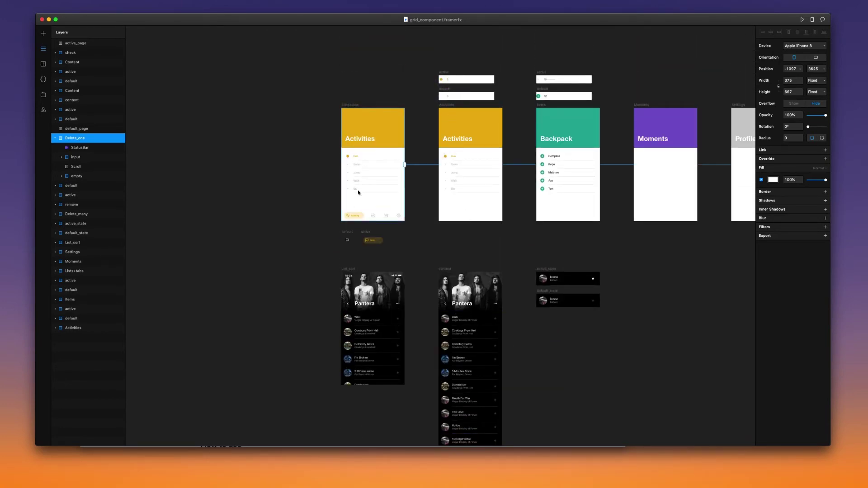
pyautogui.click(375, 216)
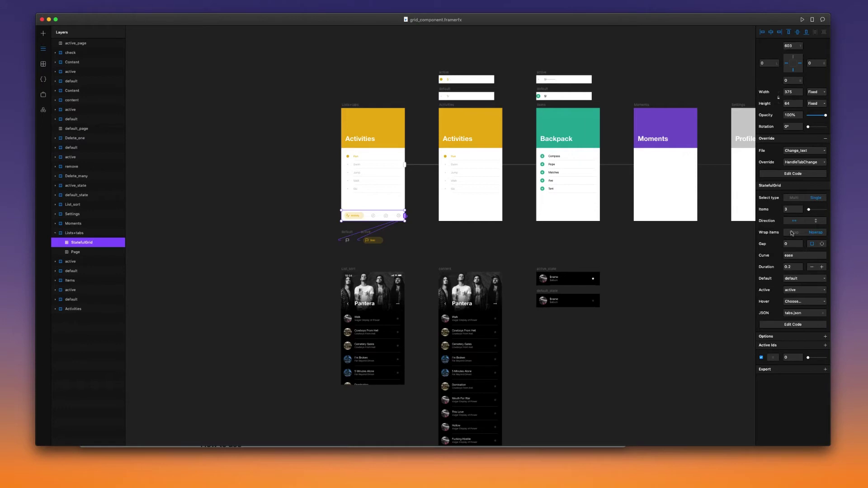
pyautogui.click(804, 163)
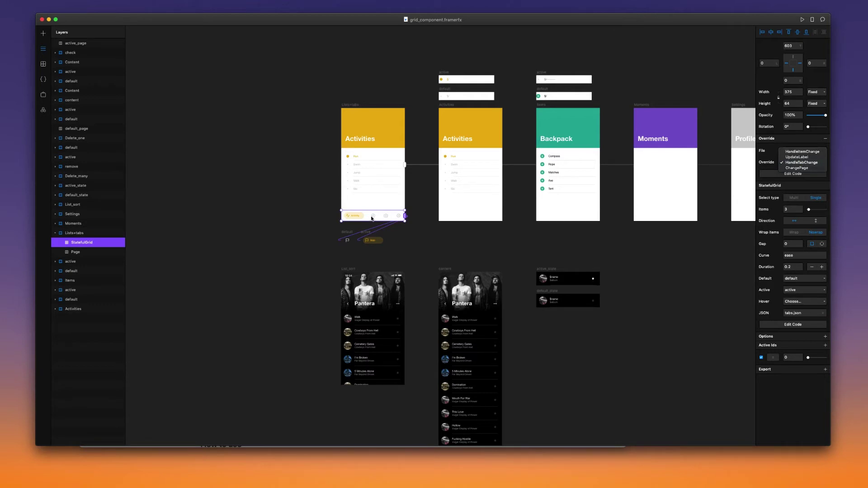
pyautogui.press('Escape')
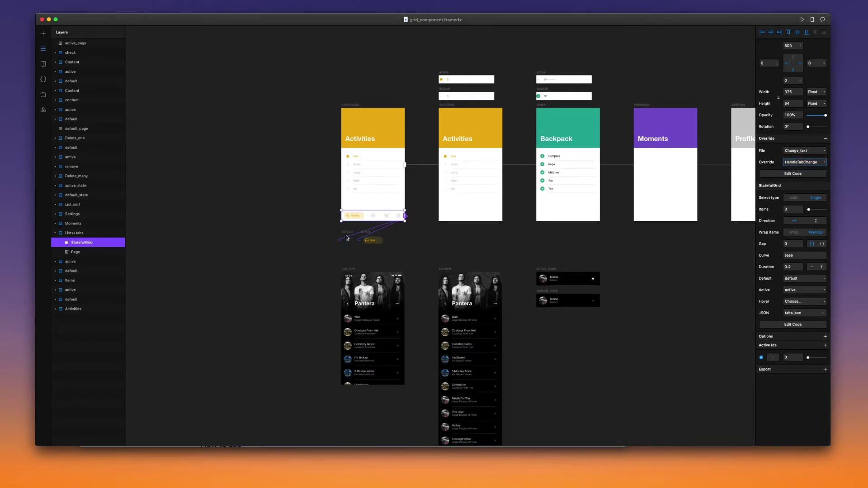
# Inspect the default and active tab frames with their Round layers, then the Activities tab bar grid
pyautogui.click(347, 237)
pyautogui.click(348, 240)
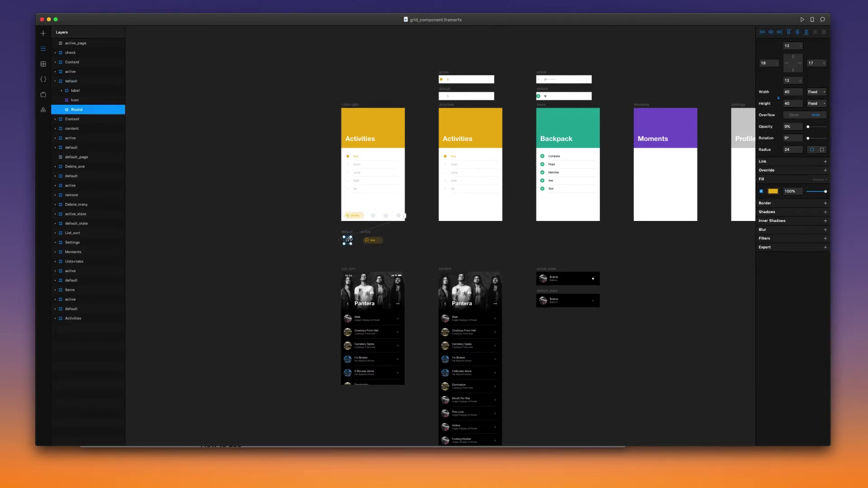
pyautogui.click(368, 235)
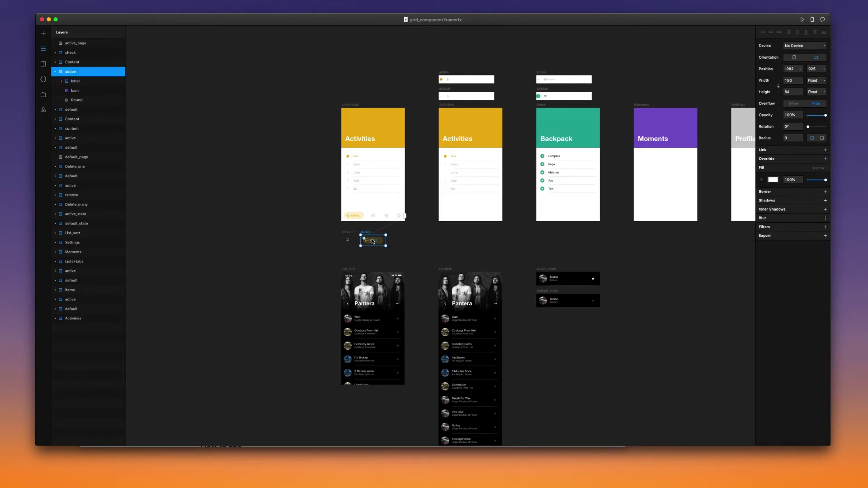
pyautogui.click(375, 244)
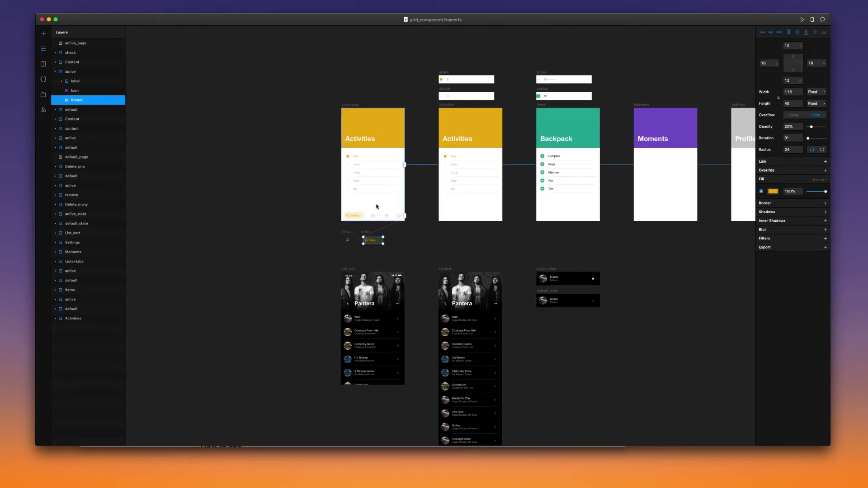
pyautogui.click(371, 221)
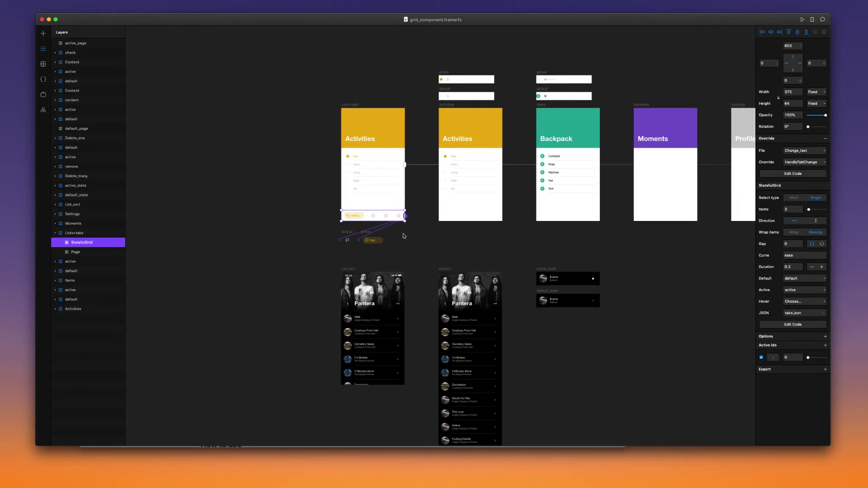
# Bring the Moments photo grid frames into view, then show Change_text.tsx from its imports and Data object
pyautogui.scroll(5, 381, 219)
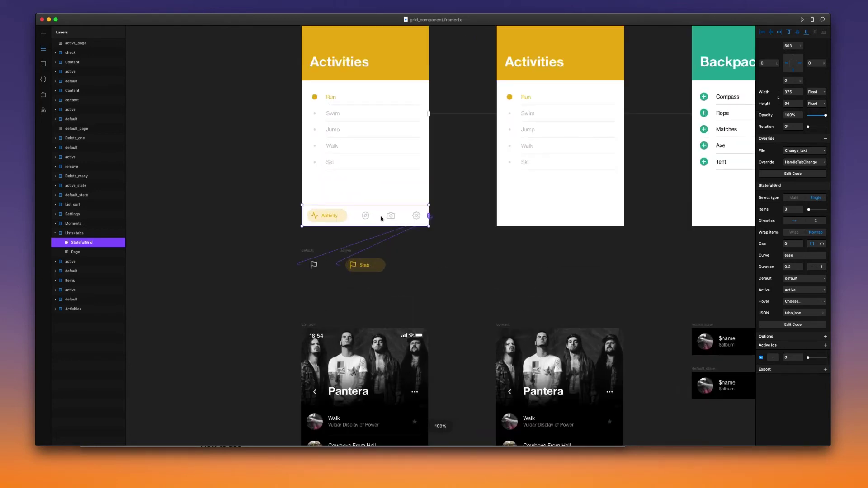
pyautogui.scroll(5, 381, 219)
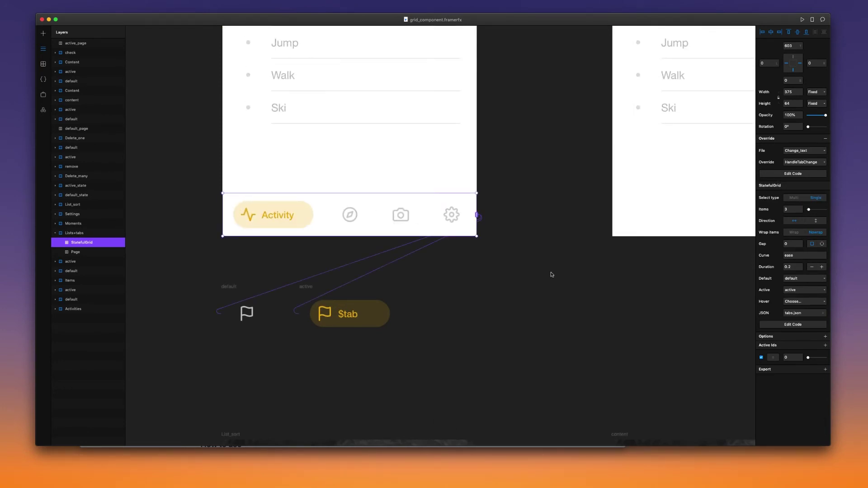
pyautogui.scroll(-5, 327, 235)
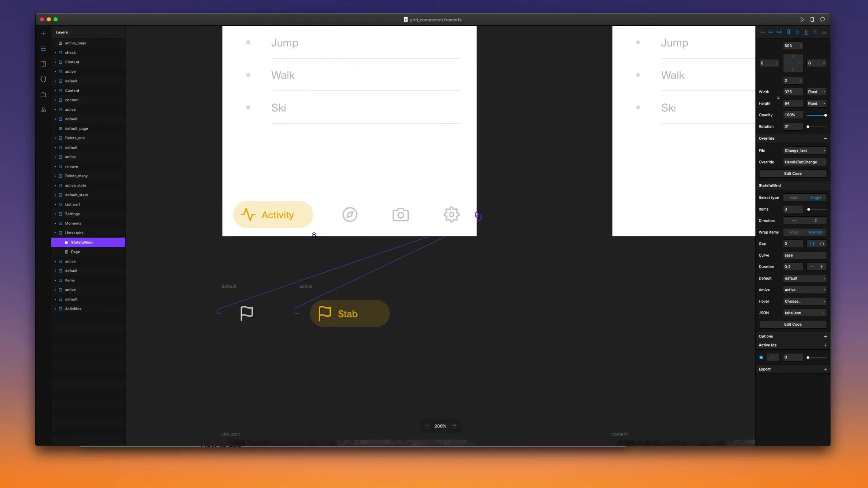
pyautogui.scroll(-2, 316, 182)
pyautogui.scroll(-1, 316, 182)
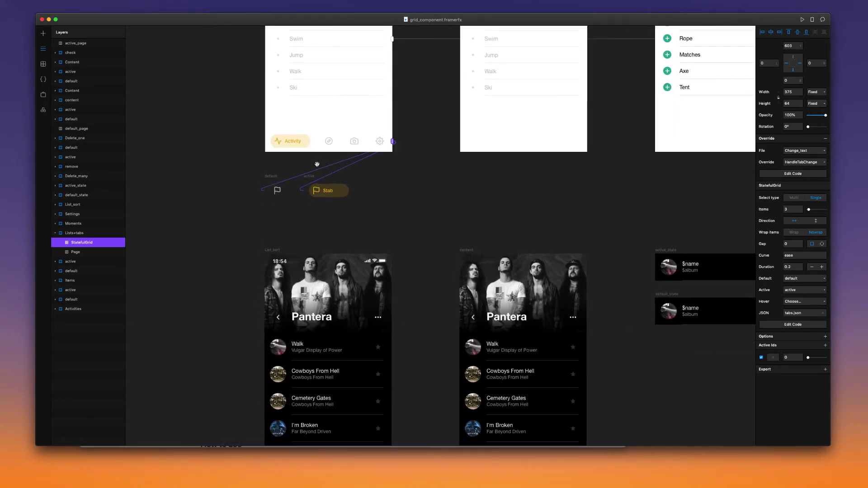
pyautogui.scroll(-5, 316, 174)
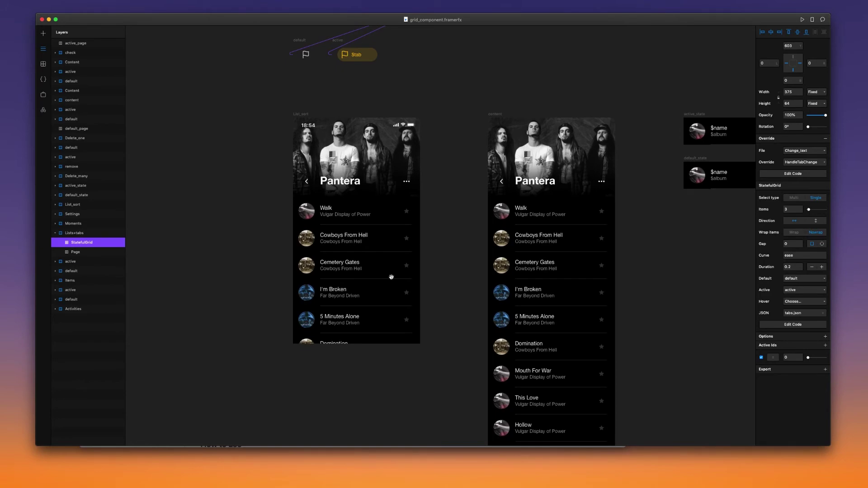
pyautogui.moveTo(452, 319); pyautogui.dragTo(392, 117)
pyautogui.moveTo(375, 262); pyautogui.dragTo(422, 110)
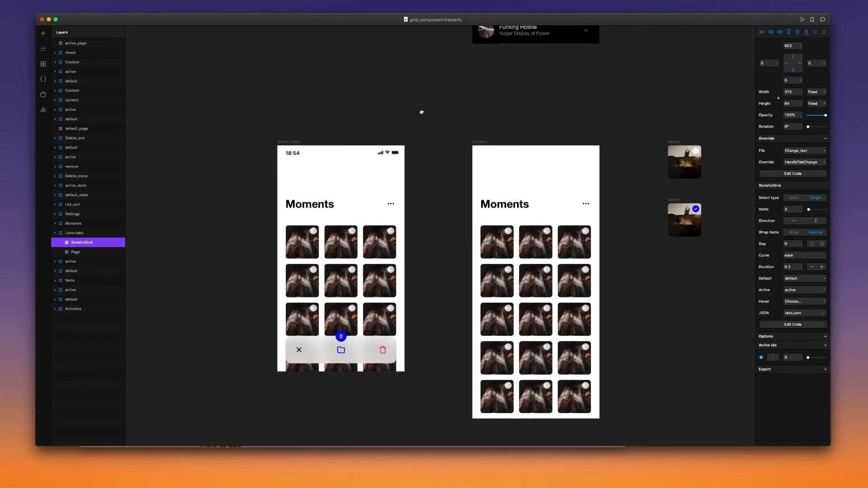
pyautogui.click(43, 79)
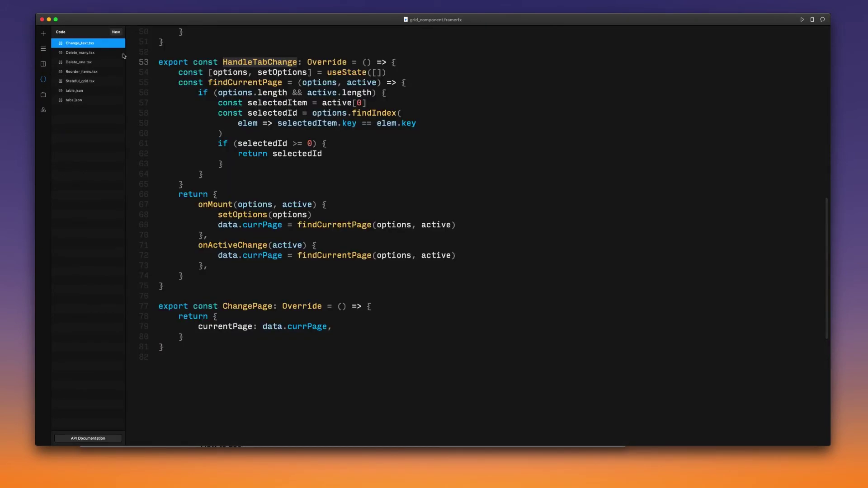
pyautogui.scroll(10, 140, 73)
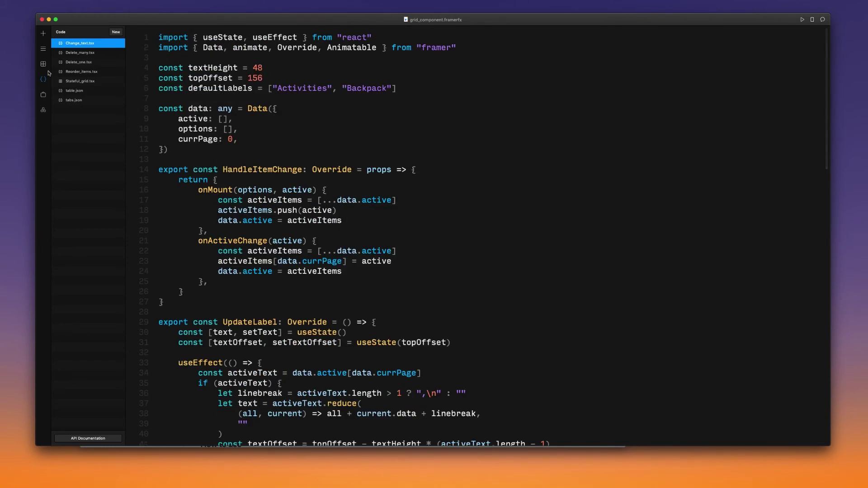
# Search the Store for 'grid' and open the Stateful Grid package page, scrolling through its readme
pyautogui.click(43, 95)
pyautogui.write('grid')
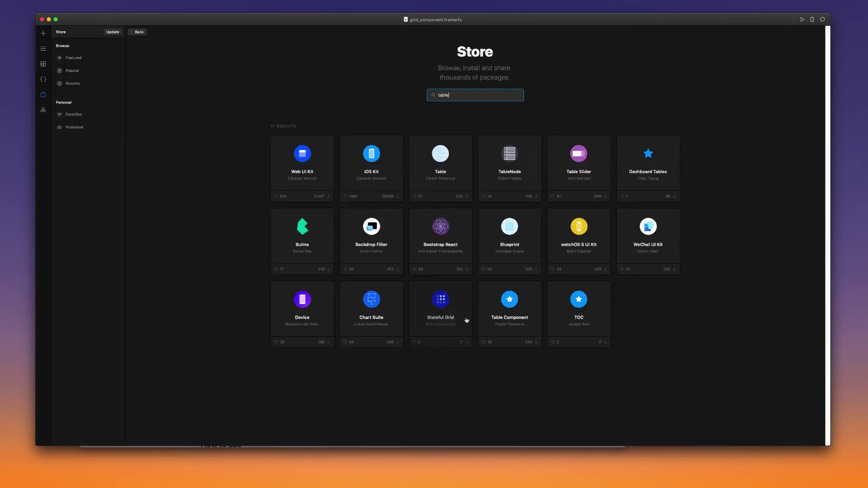
pyautogui.click(461, 317)
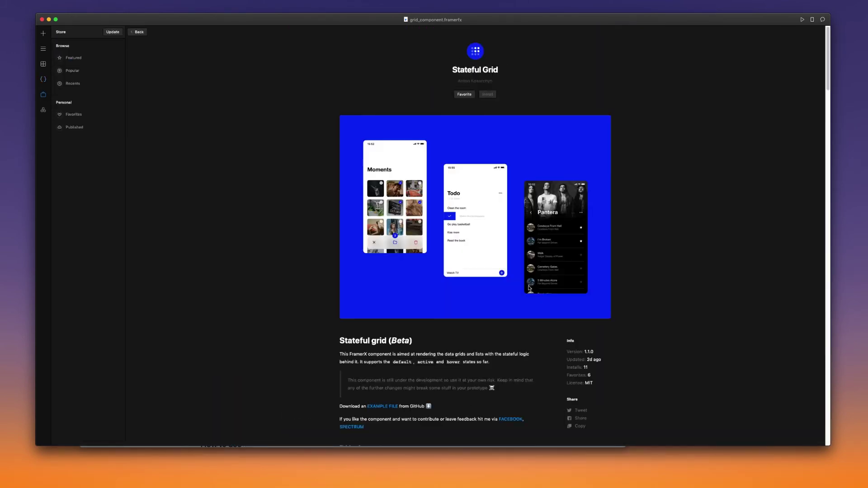
pyautogui.scroll(-10, 529, 288)
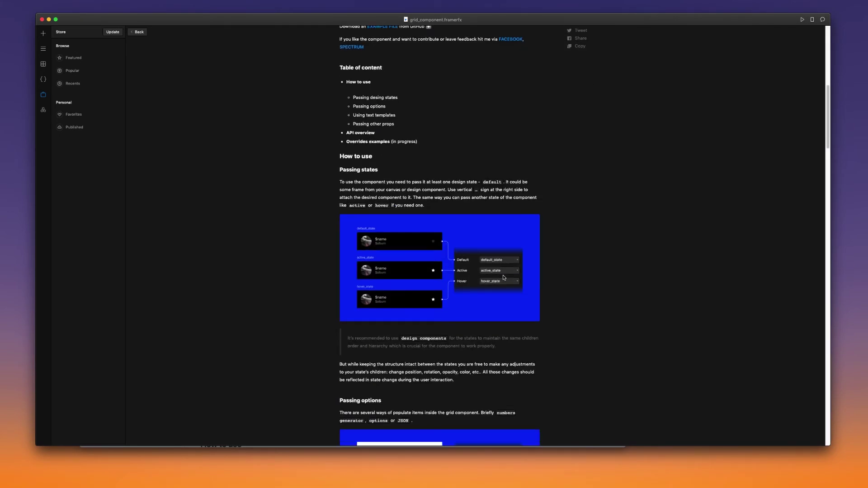
pyautogui.scroll(-15, 503, 278)
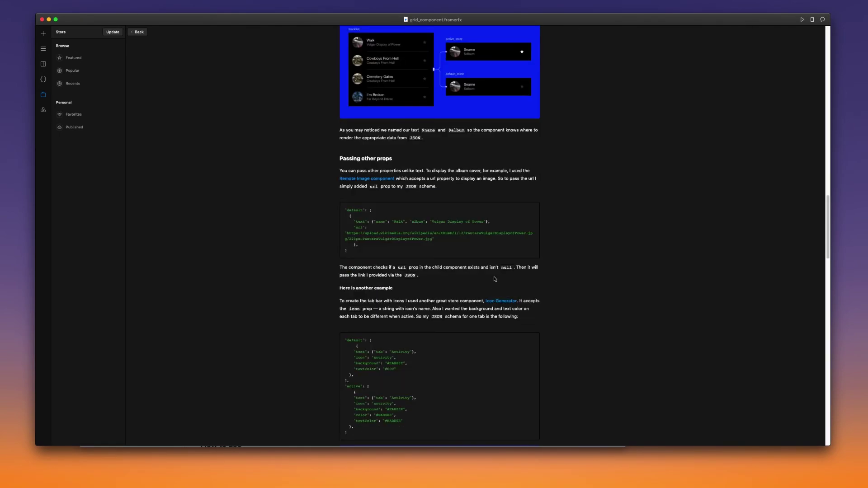
pyautogui.scroll(-6, 494, 278)
pyautogui.scroll(20, 490, 275)
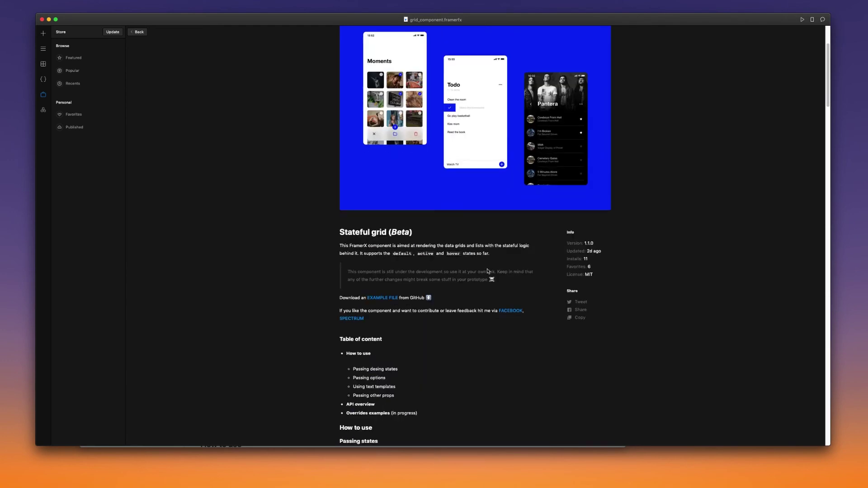
pyautogui.scroll(3, 487, 272)
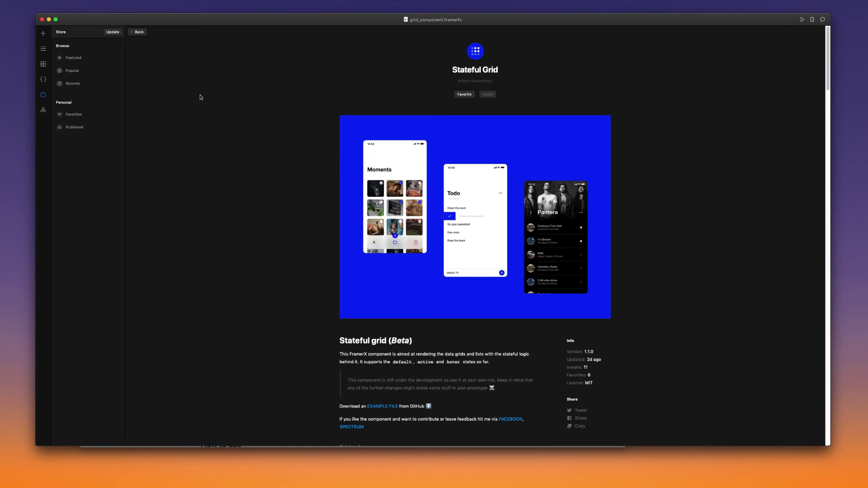
# Return to the search results, reopen Stateful Grid, then go back to the project's code files
pyautogui.click(139, 32)
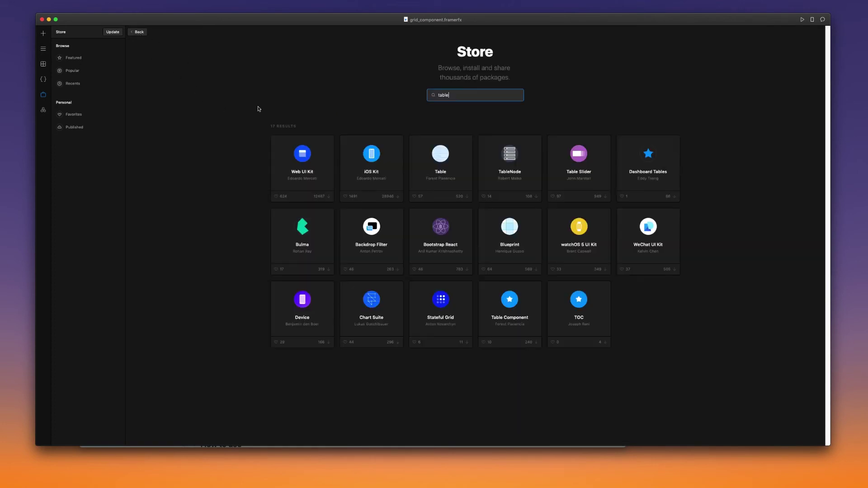
pyautogui.click(455, 328)
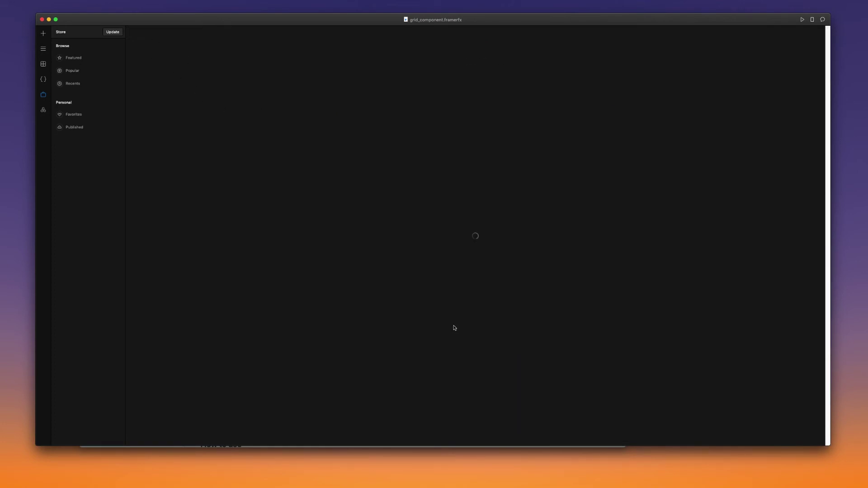
pyautogui.click(43, 64)
pyautogui.click(42, 79)
# View the tabs.json tab data and the table.json song list data
pyautogui.click(81, 100)
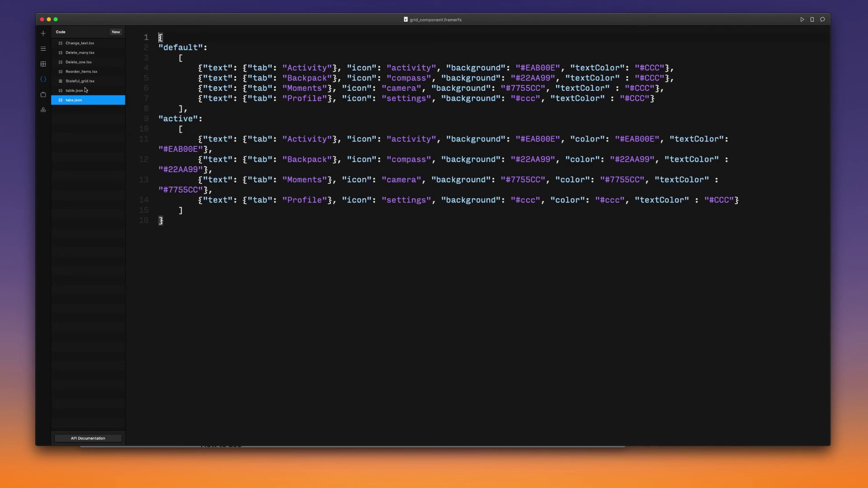
pyautogui.click(74, 90)
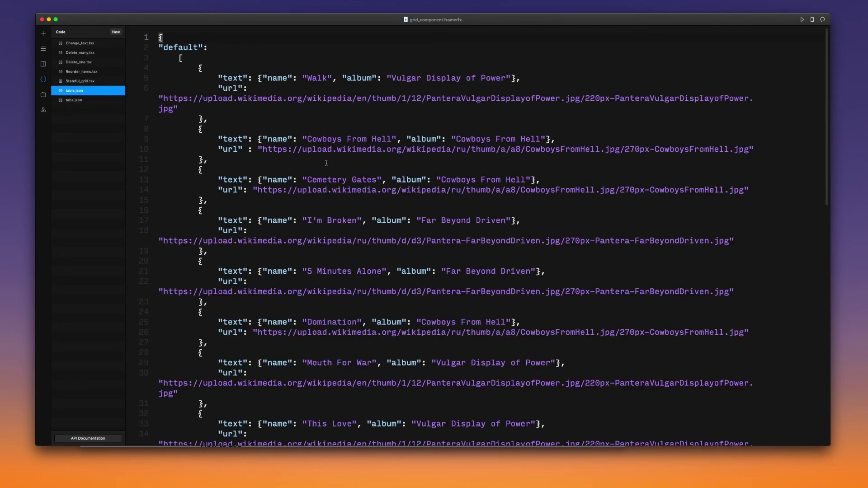
pyautogui.scroll(-5, 326, 162)
pyautogui.scroll(-5, 325, 162)
pyautogui.scroll(10, 326, 163)
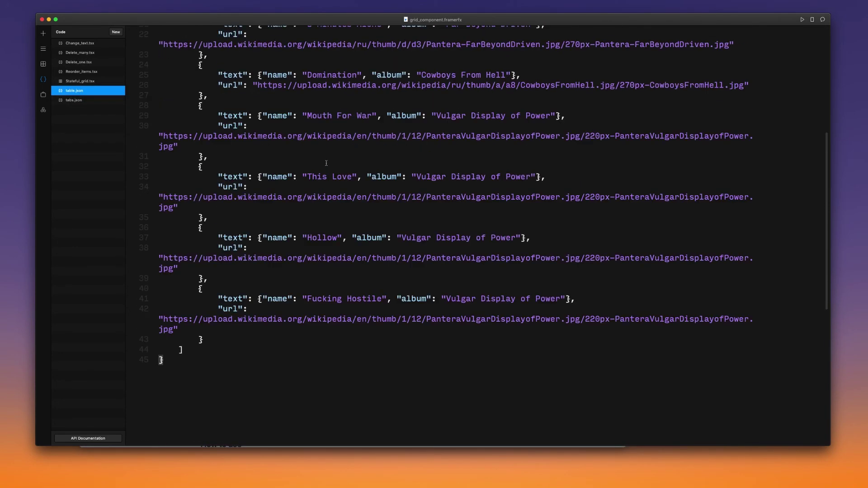
# Open Stateful_grid.tsx, Reorder_items.tsx, Delete_one.tsx, Delete_many.tsx and Change_text.tsx in turn
pyautogui.click(83, 81)
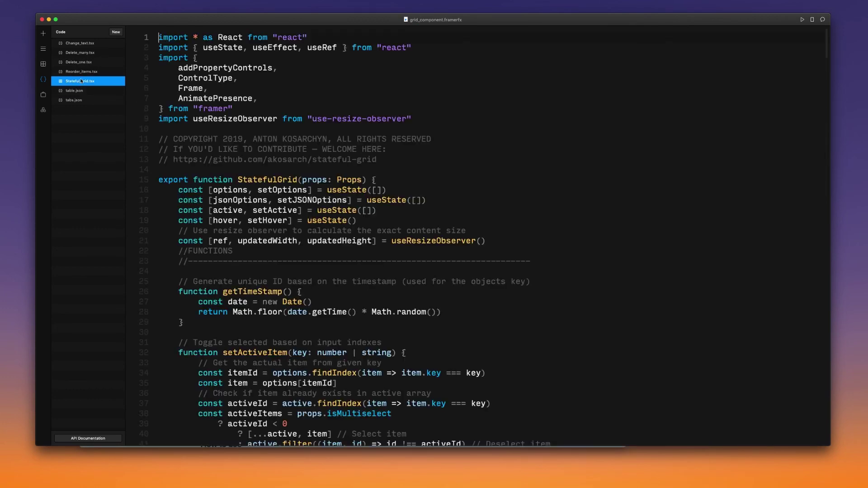
pyautogui.click(83, 71)
pyautogui.click(83, 63)
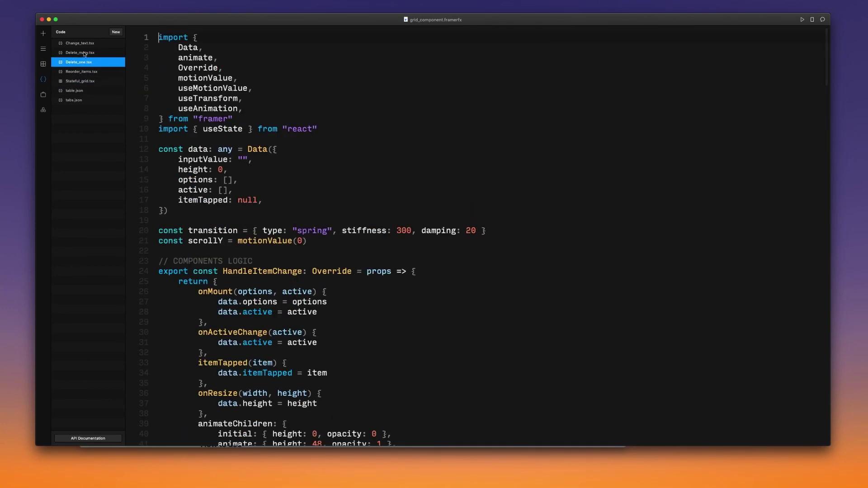
pyautogui.click(83, 53)
pyautogui.click(83, 43)
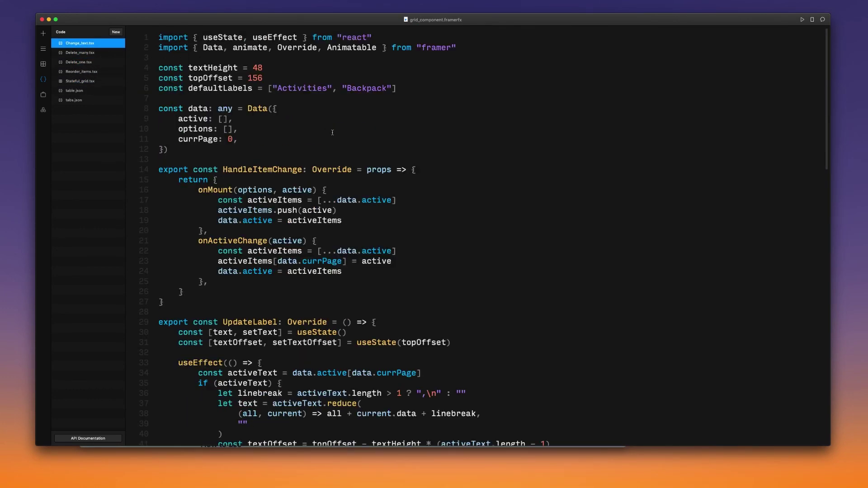
# Return to the design canvas with the components list
pyautogui.click(43, 64)
pyautogui.scroll(3, 488, 166)
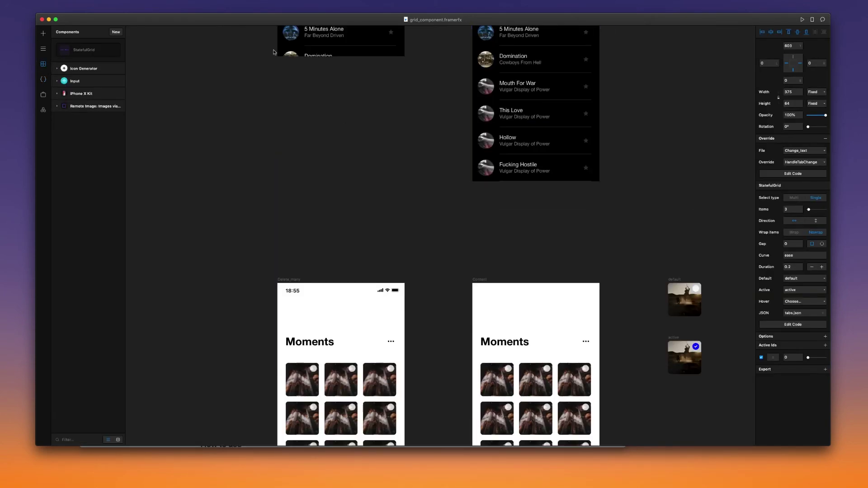
pyautogui.moveTo(407, 2)
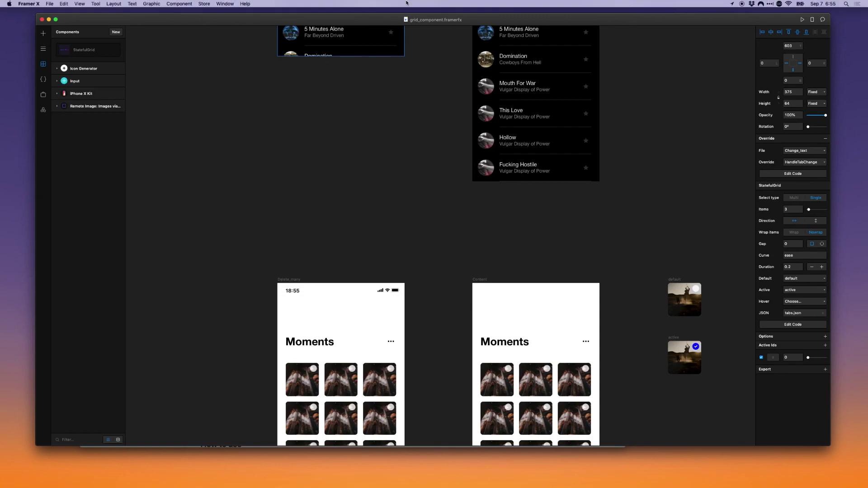